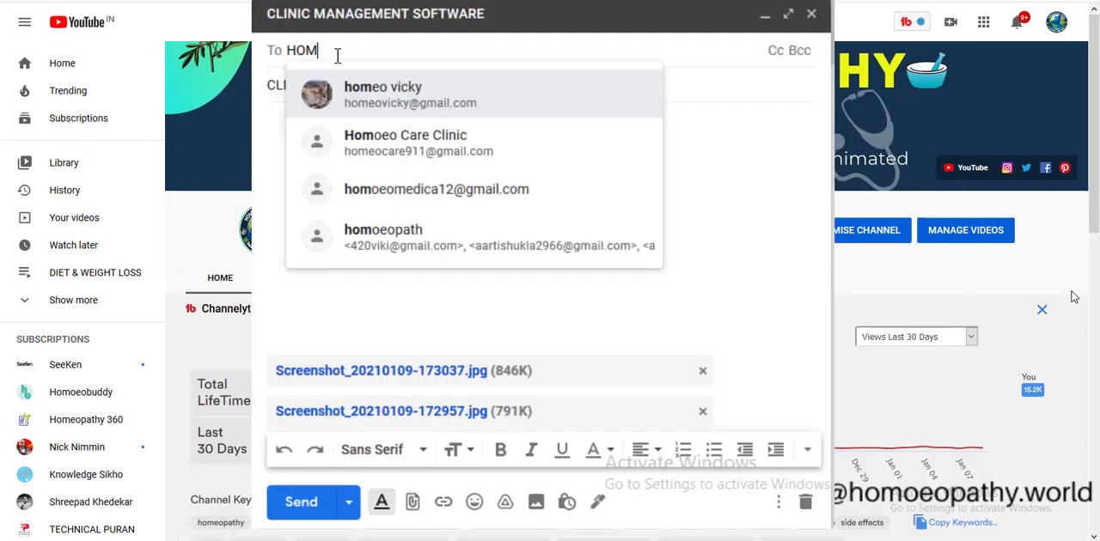
Address the CLINIC MANAGEMENT SOFTWARE e-mail with its screenshot attachments to the Homoeo Care Clinic contact and send it.
text(OCA)
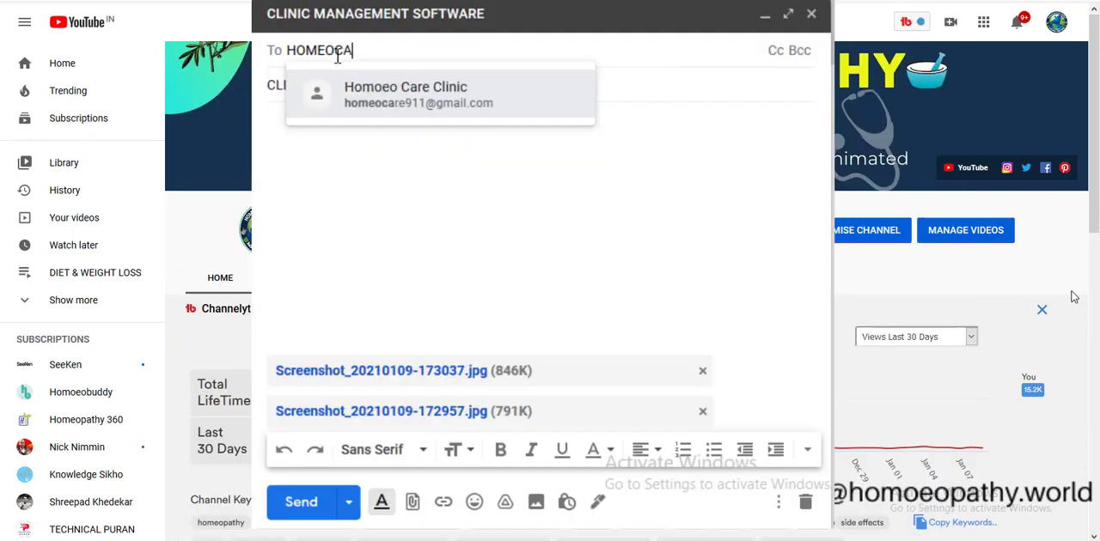
text(RE911)
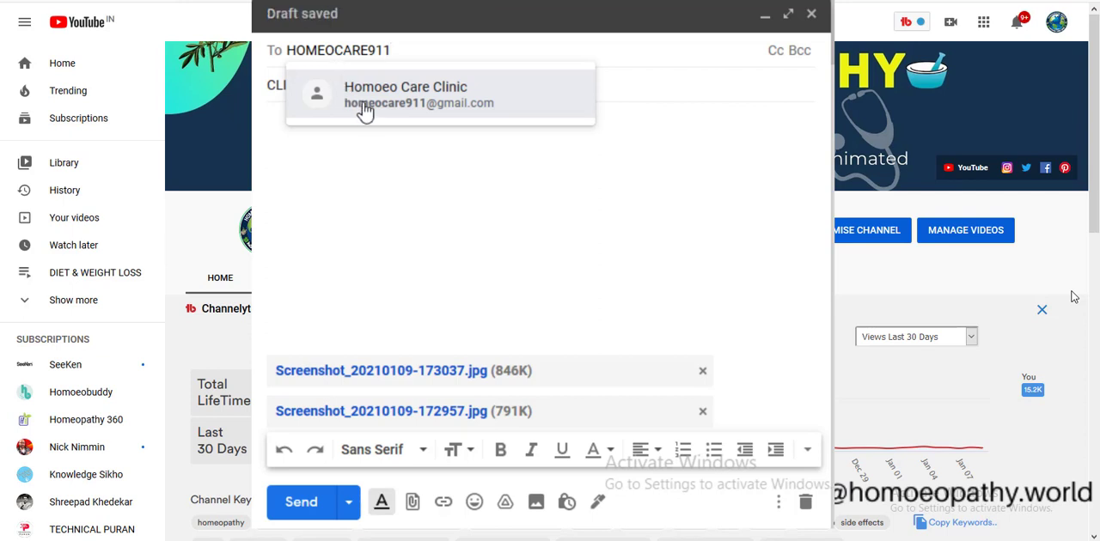
click(361, 108)
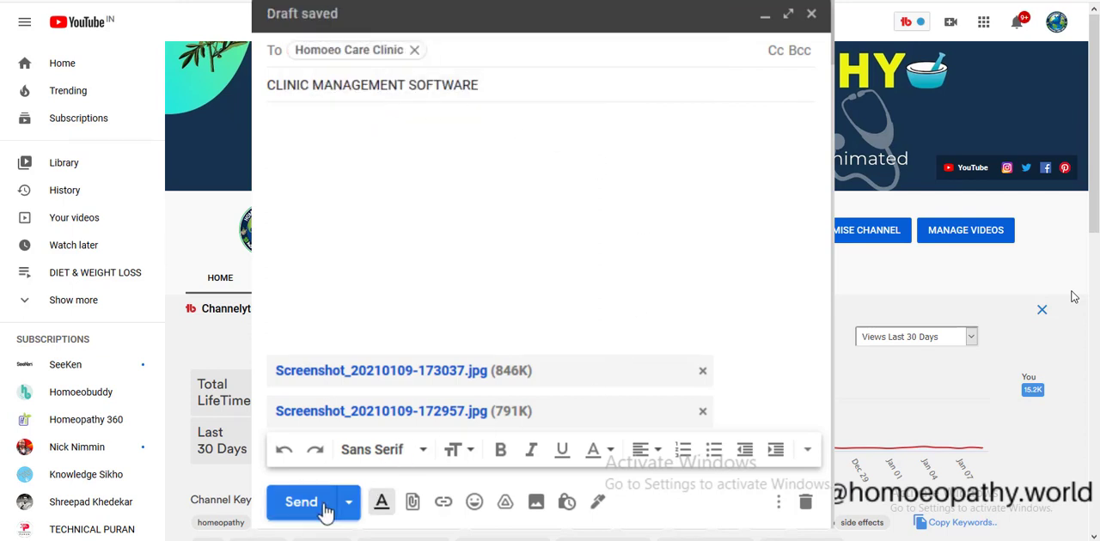
click(301, 501)
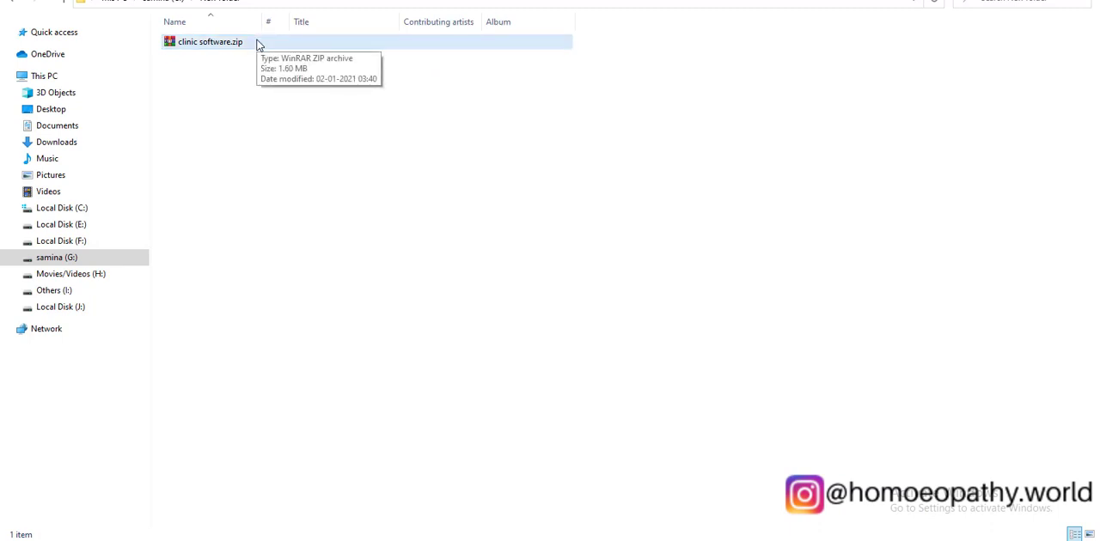
Extract clinic software.zip into the current folder.
right_click(257, 43)
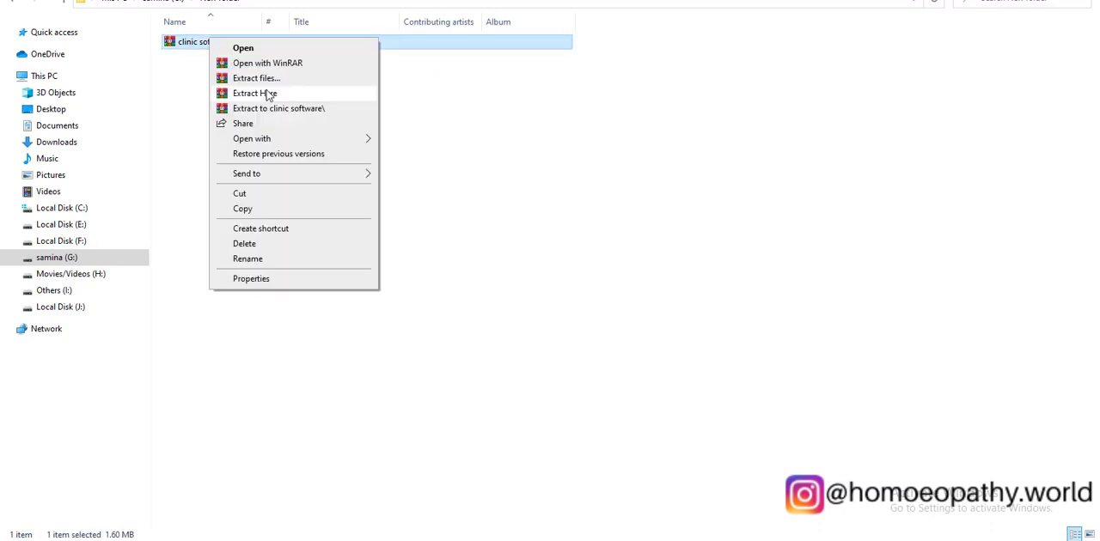
click(266, 91)
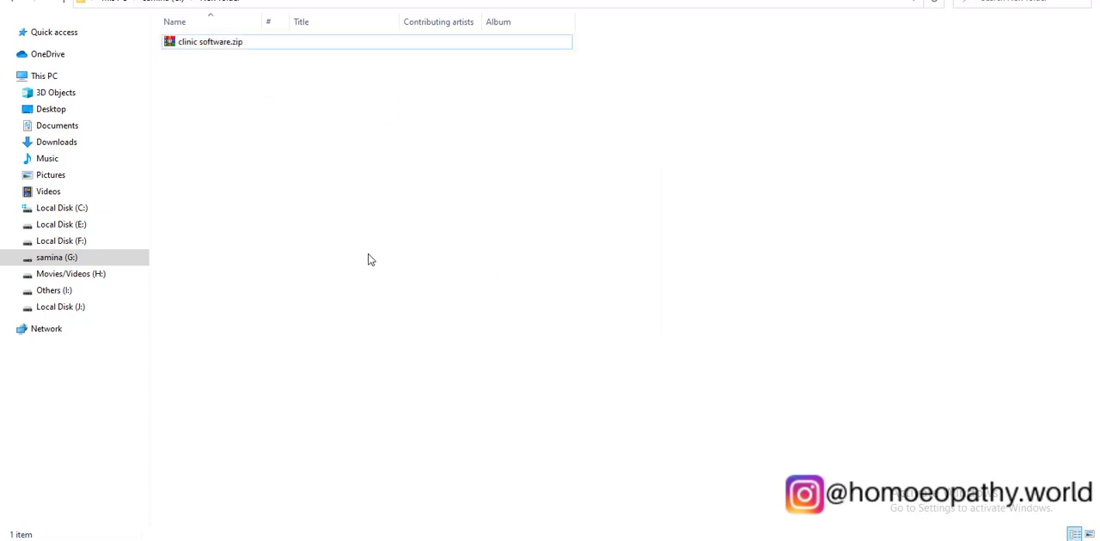
click(279, 55)
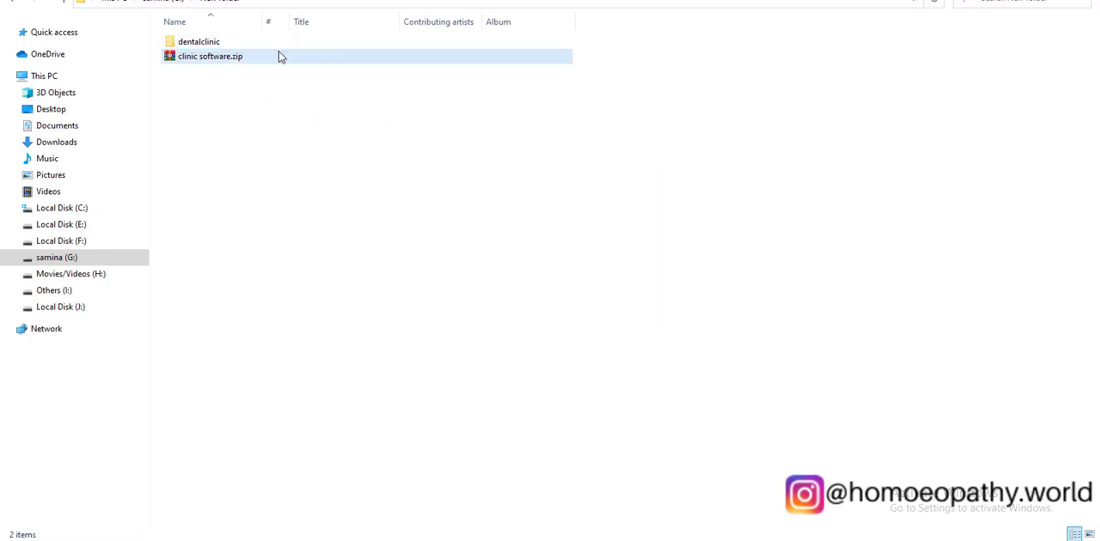
Open the extracted dentalclinic folder and launch dentalClinic.exe.
click(291, 44)
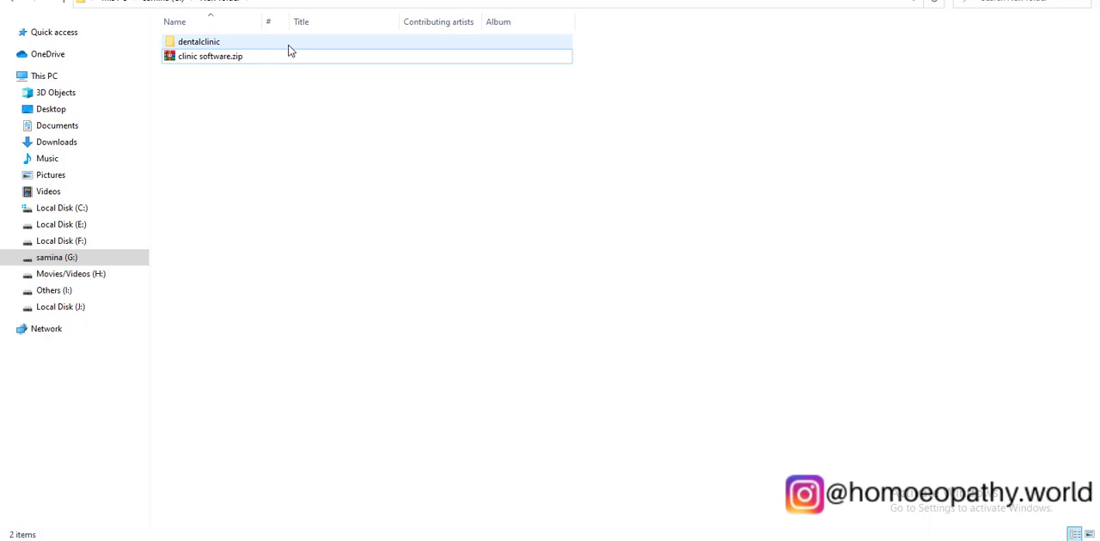
double_click(242, 43)
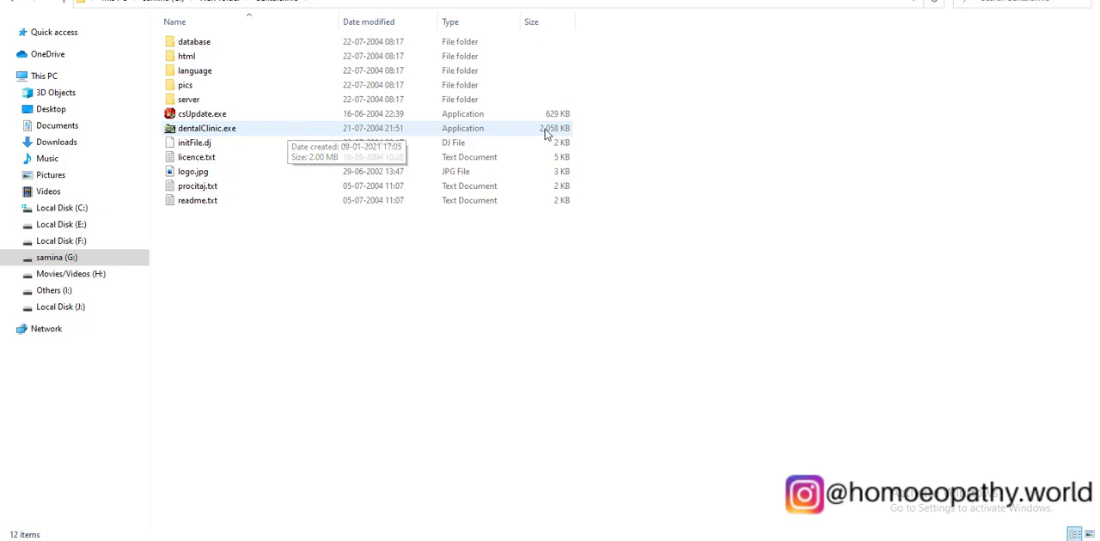
double_click(332, 131)
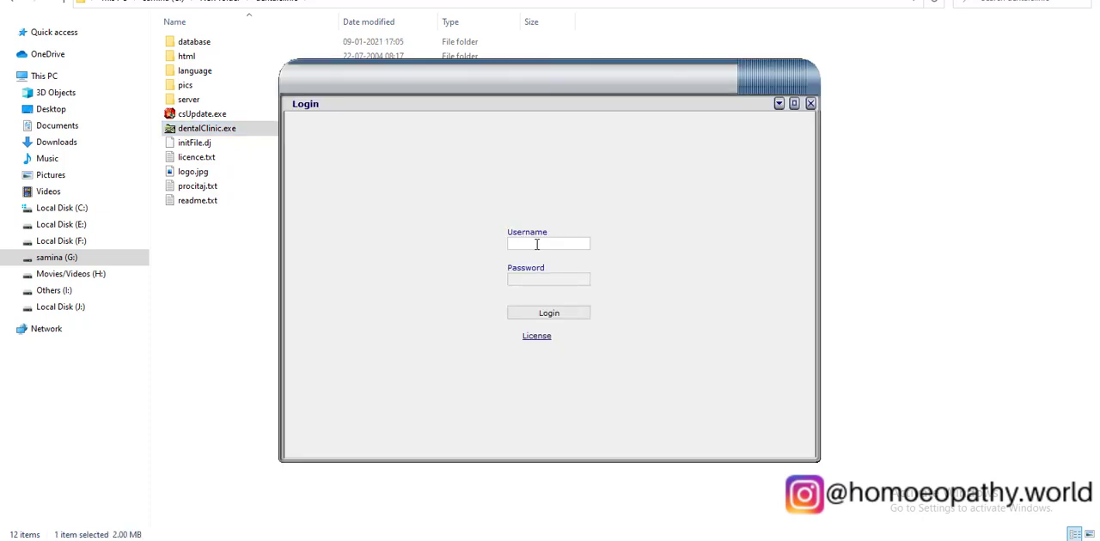
Log in with the username ADMIN and the account password.
text(ADMIN)
click(542, 277)
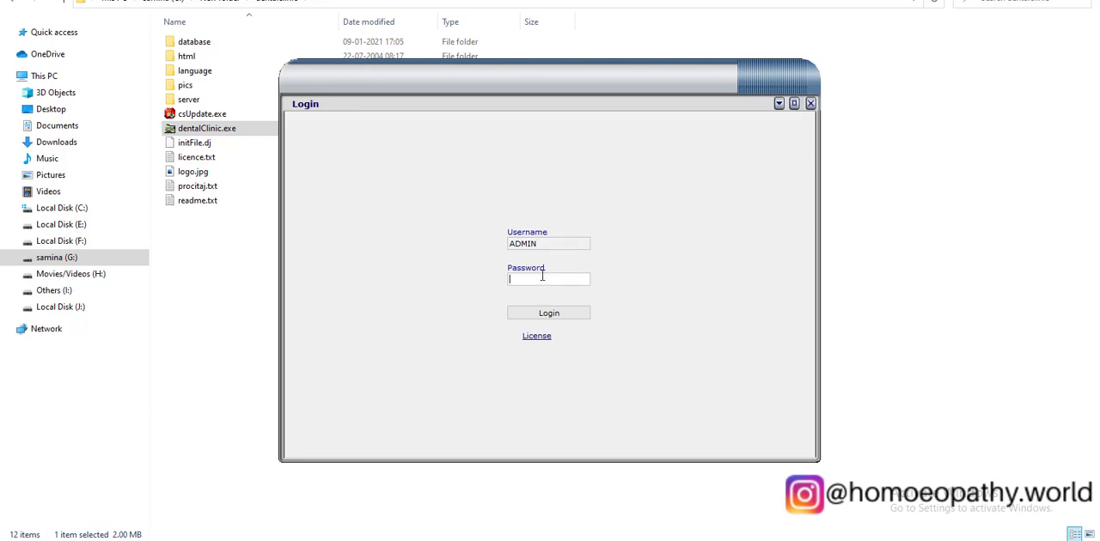
text(#####)
click(563, 319)
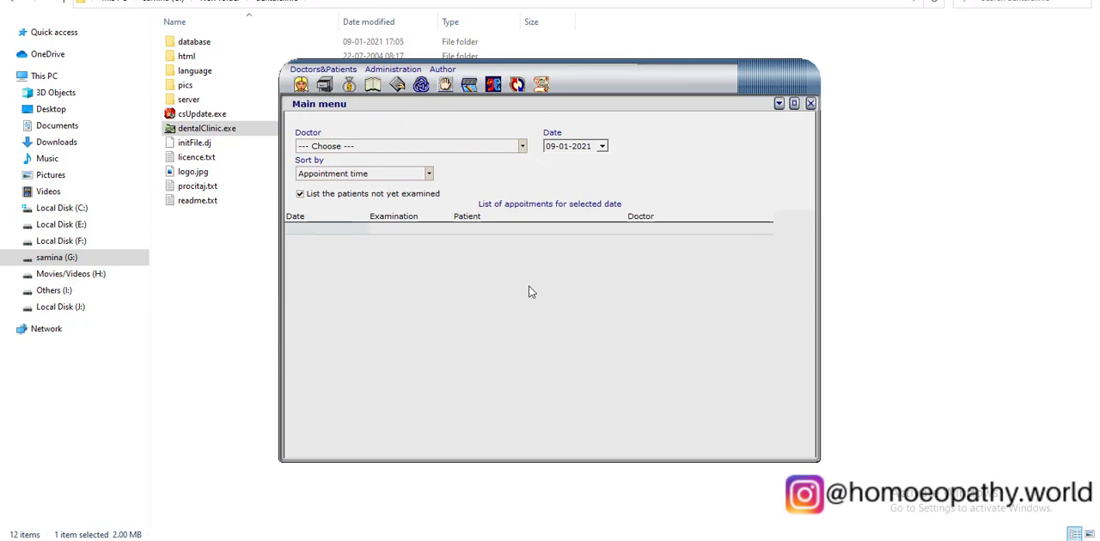
Start a new dentist record and enter the doctor's first name and username.
click(301, 86)
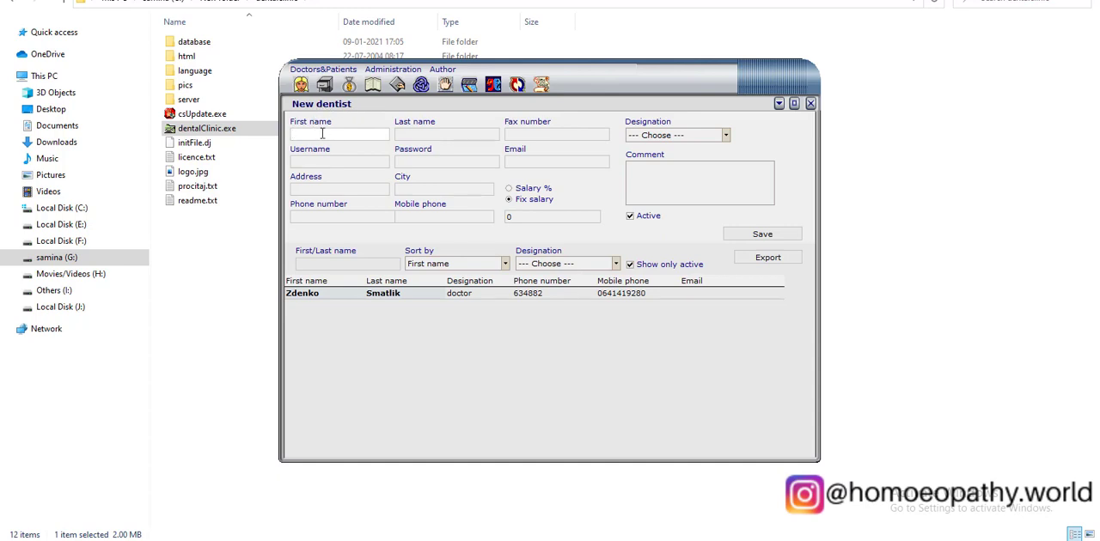
text(DR SAMINA)
key(Tab)
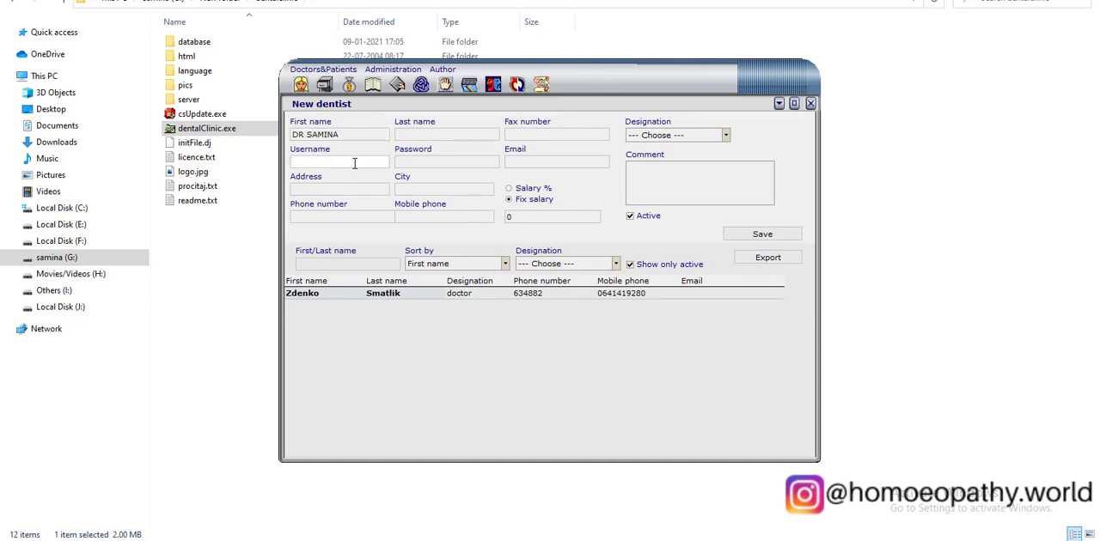
text(SAMINA)
click(352, 188)
click(352, 217)
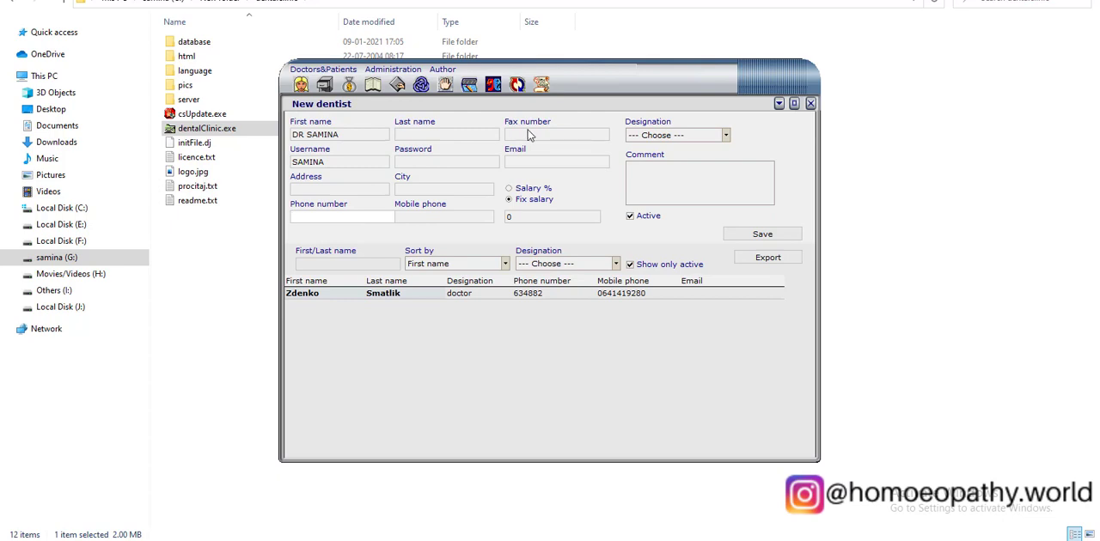
Fill in the dentist's last name, password, address and contact details, with salary 50000 and designation doctor.
click(535, 164)
click(459, 161)
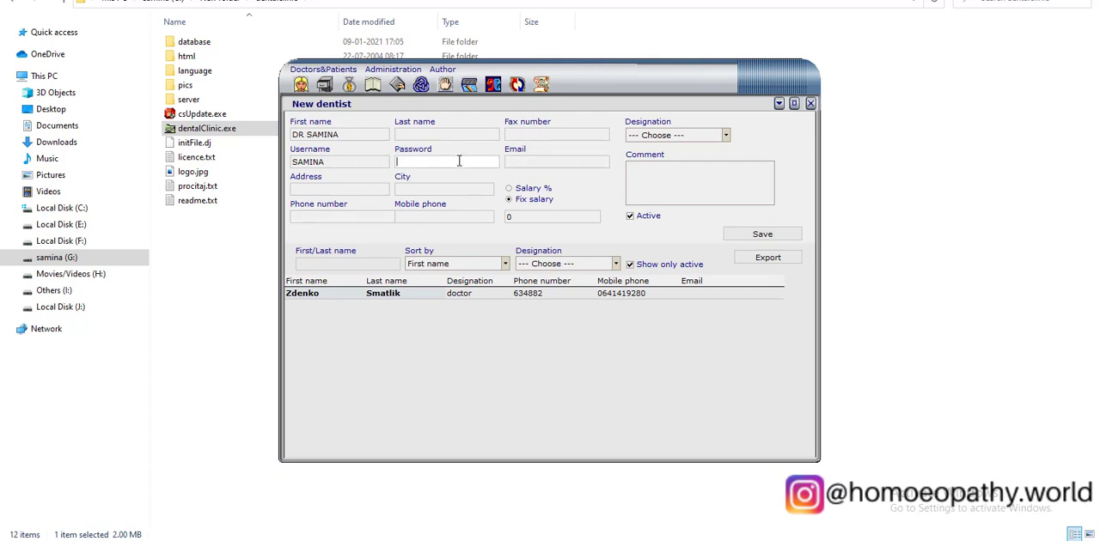
click(451, 187)
click(454, 217)
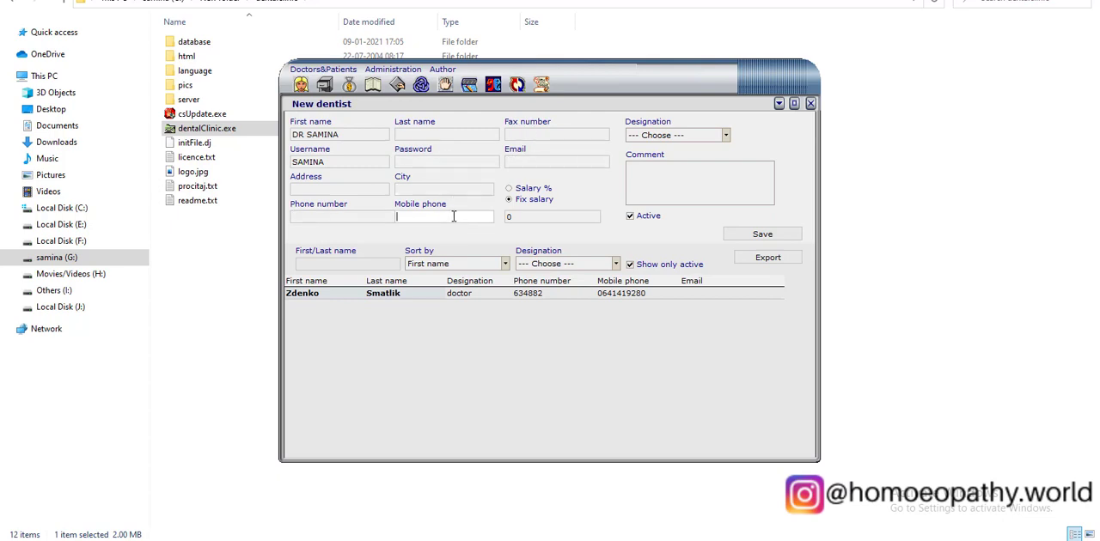
click(540, 216)
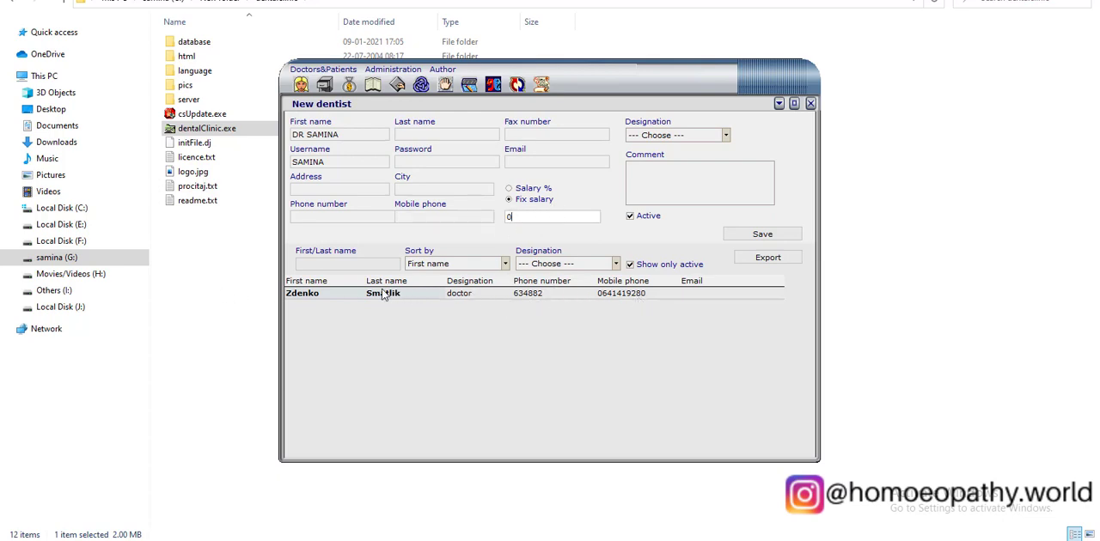
click(383, 293)
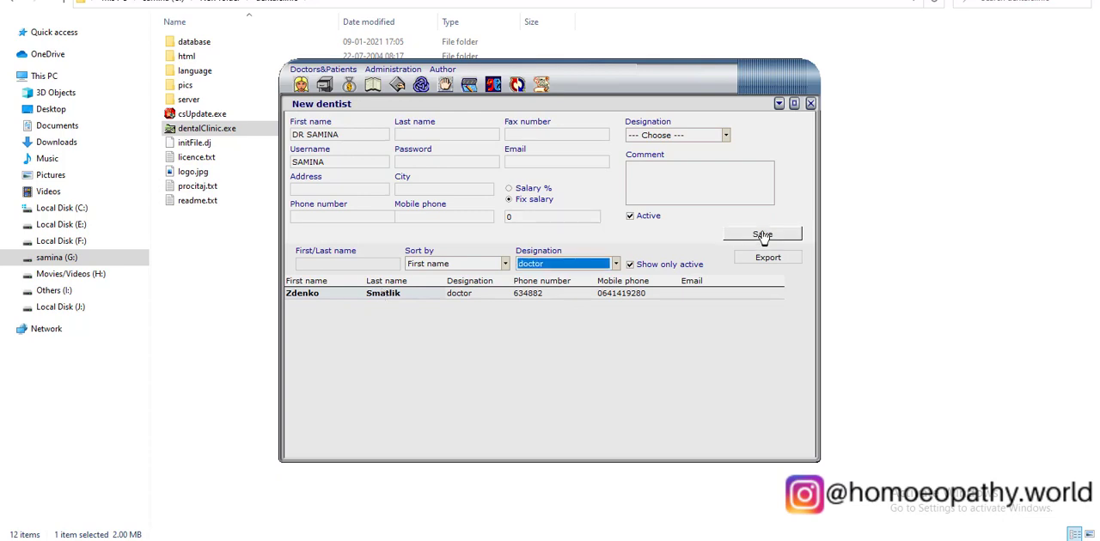
click(693, 135)
click(679, 156)
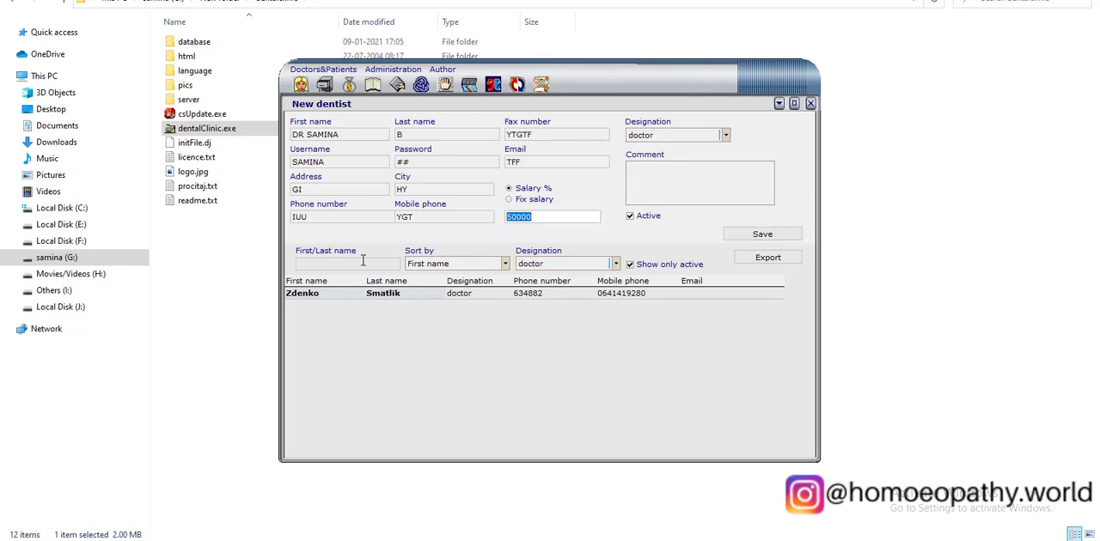
Switch the dentist's pay type to Fix salary and save the record.
click(362, 261)
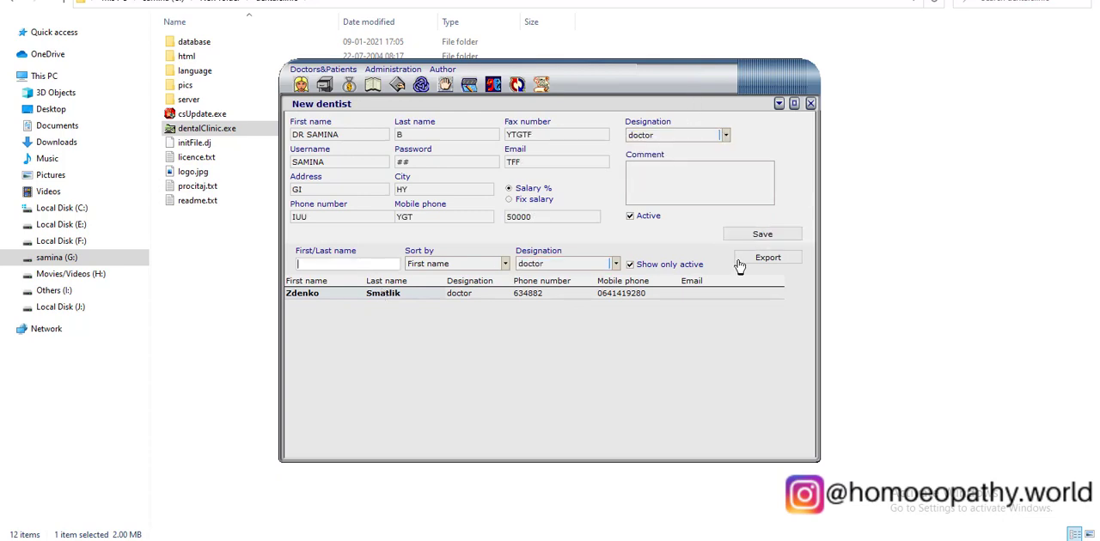
click(511, 200)
click(678, 179)
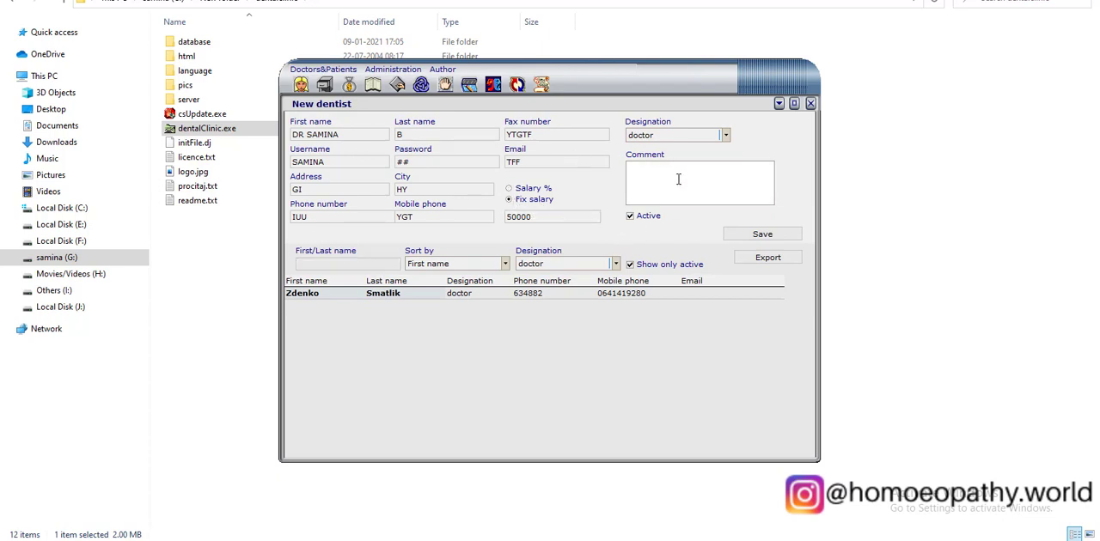
click(776, 234)
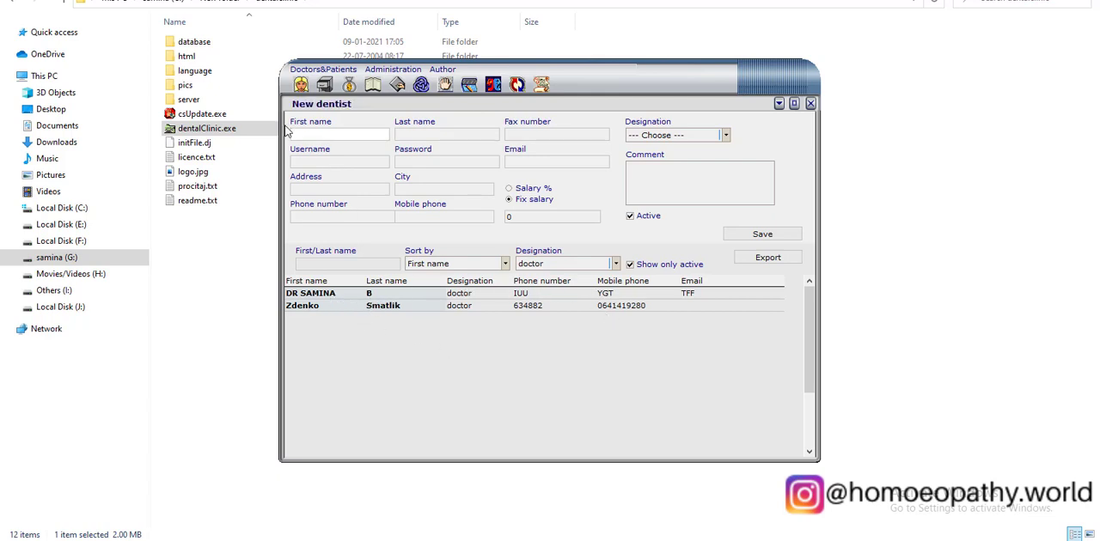
Start a new patient record and assign the newly added doctor to it.
click(324, 85)
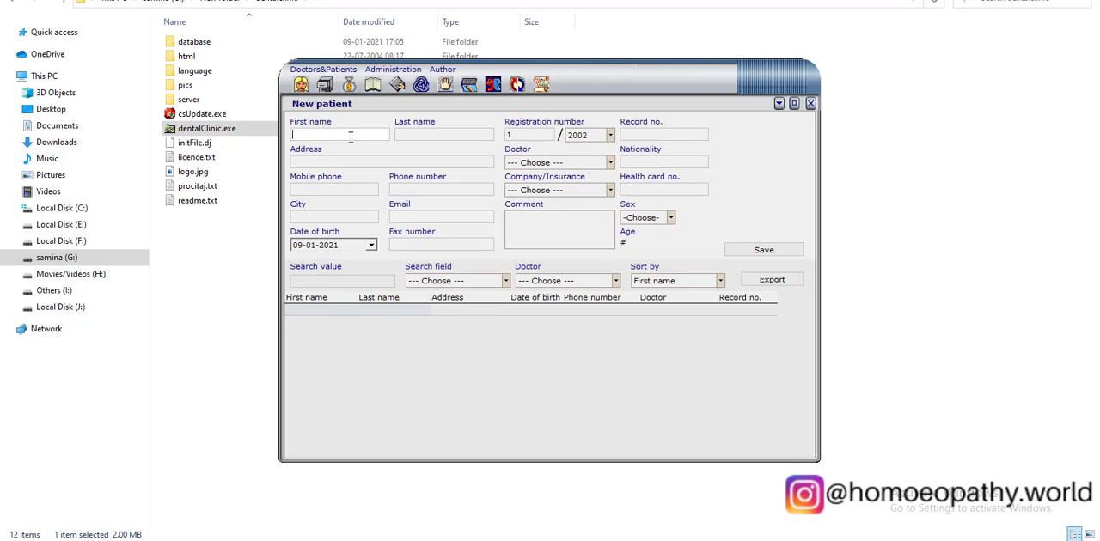
click(537, 162)
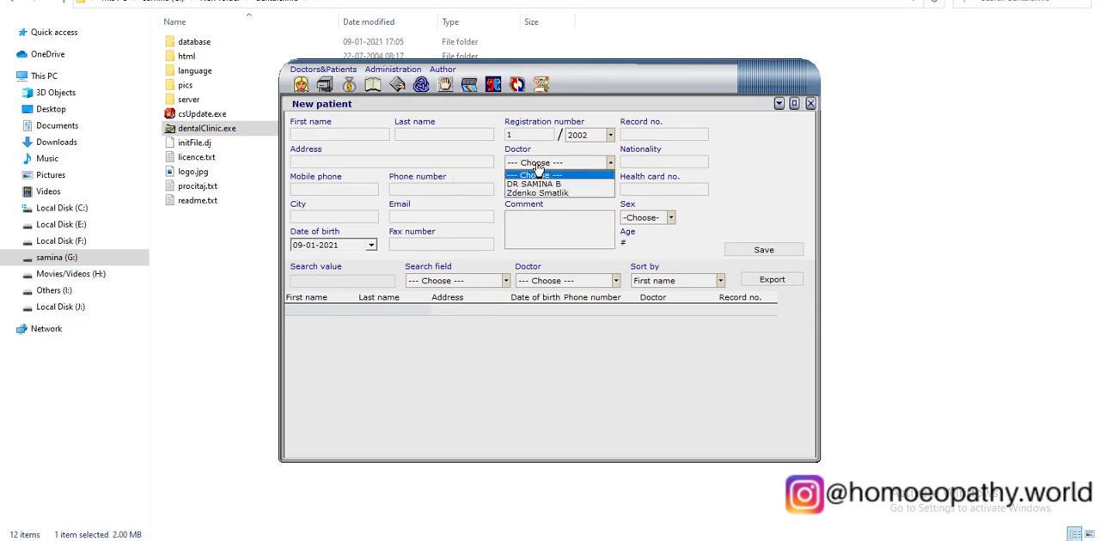
click(537, 162)
click(562, 164)
click(566, 177)
Leave Company/Insurance unselected, fill in the patient's name, address, phone and record number, and save the patient.
click(578, 190)
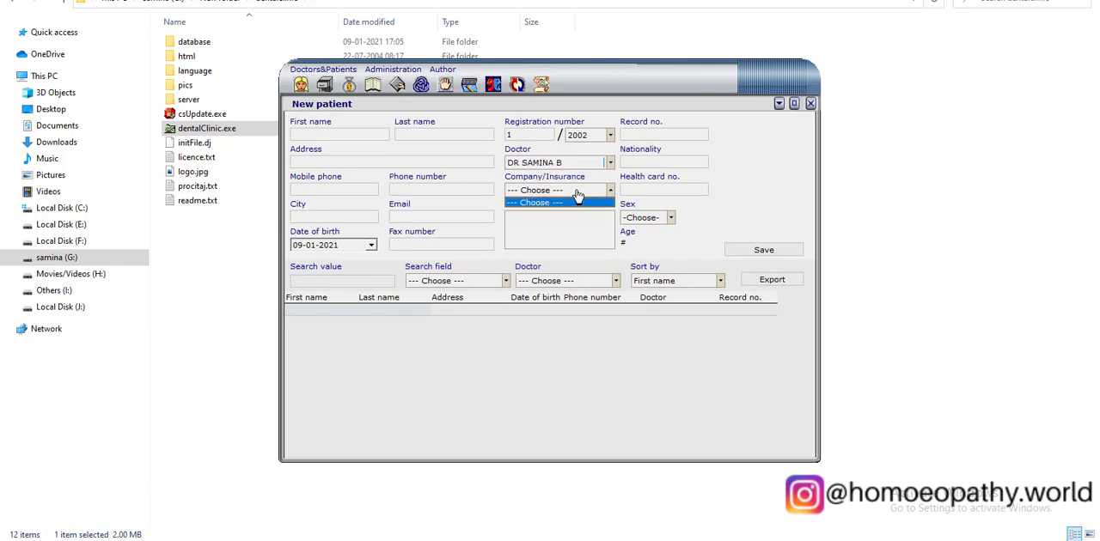
click(578, 197)
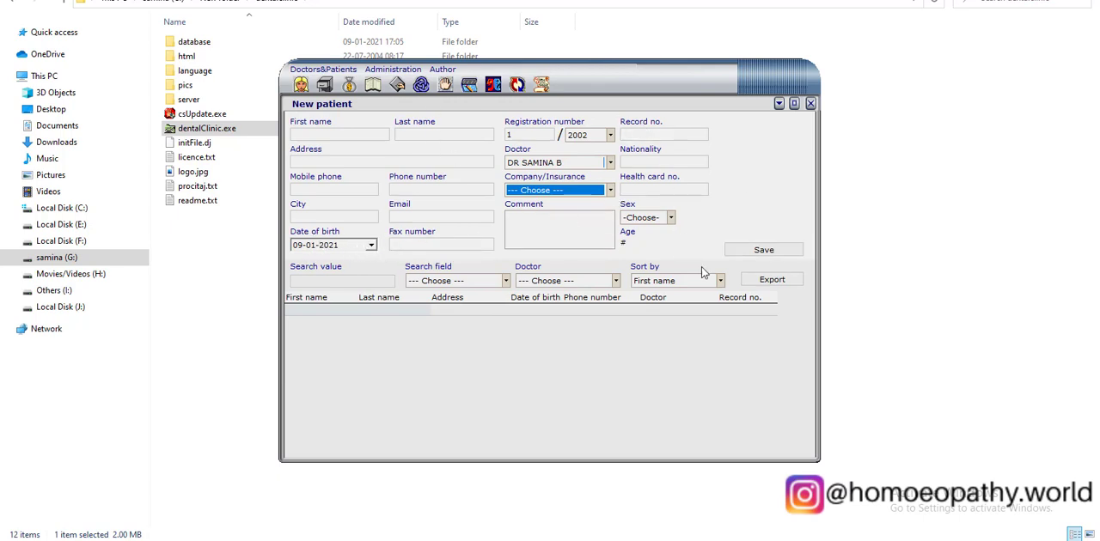
click(336, 132)
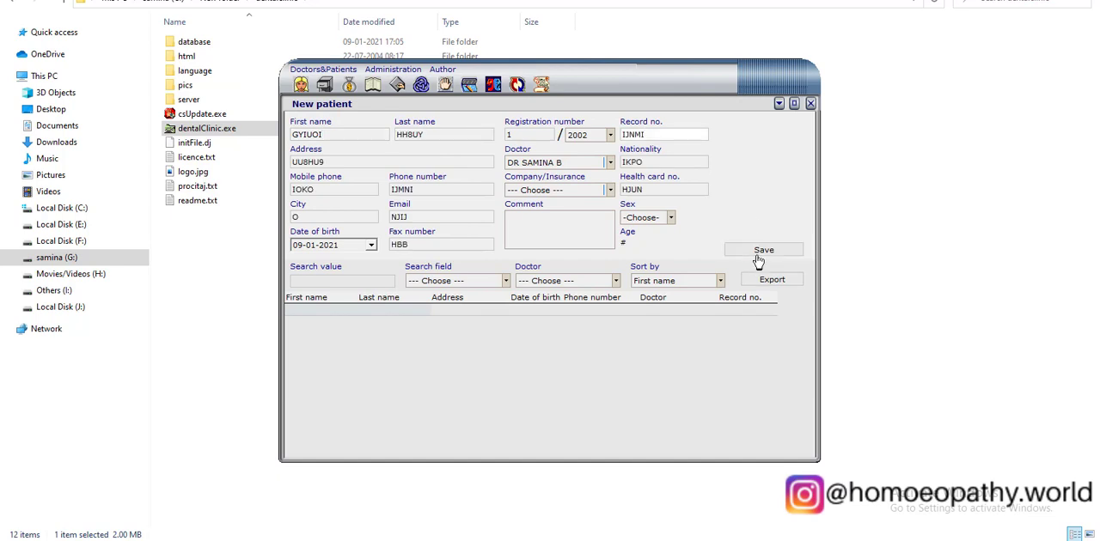
click(759, 256)
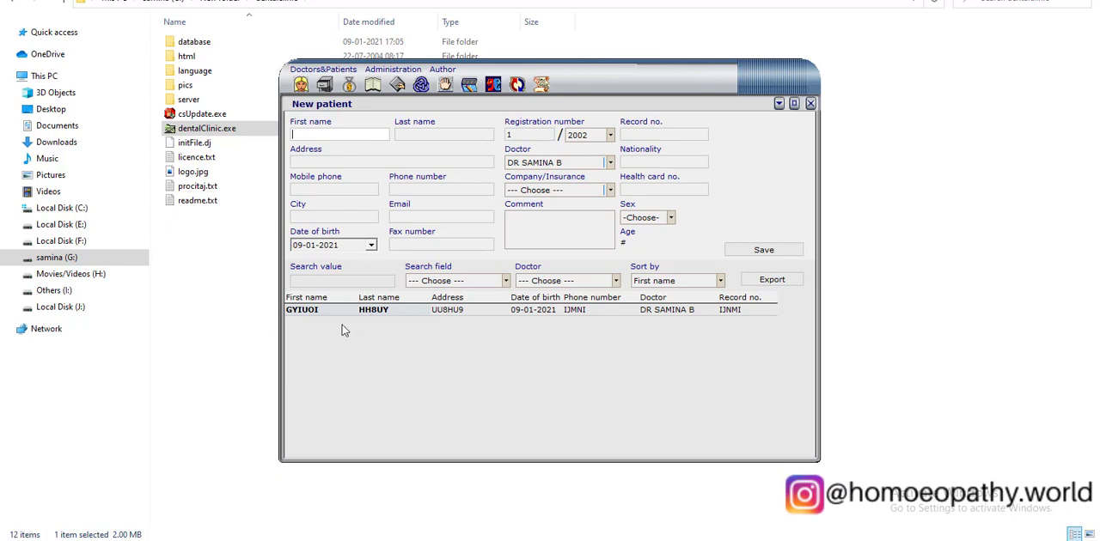
Look over the search field options and filter the patient list by the newly added doctor.
click(499, 283)
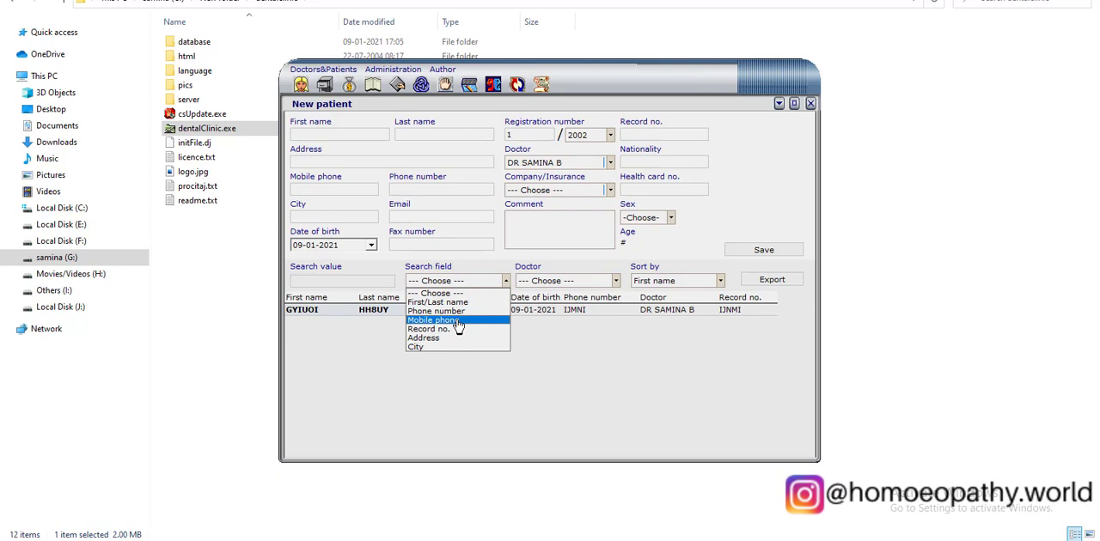
click(568, 290)
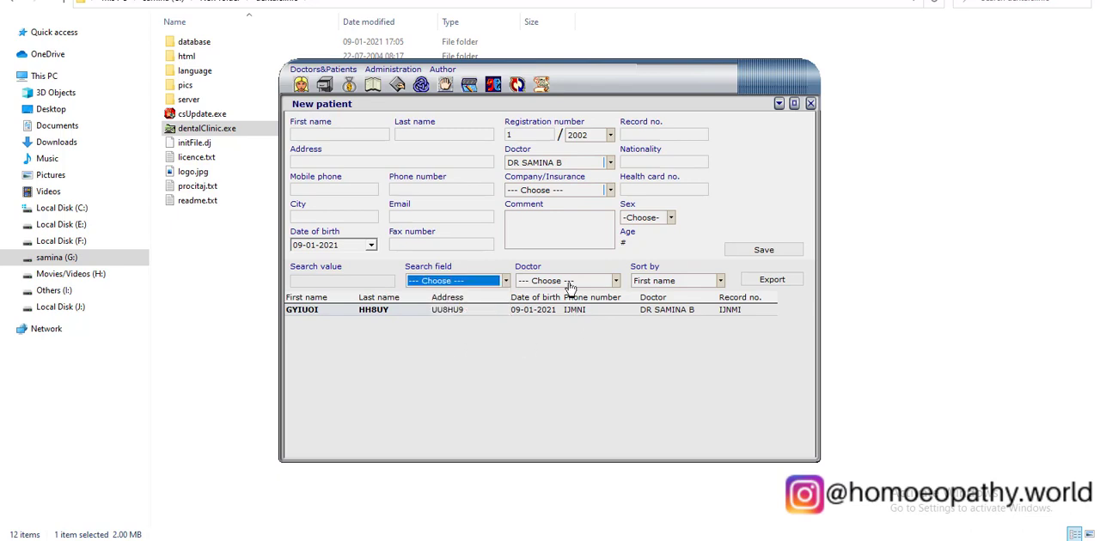
click(574, 281)
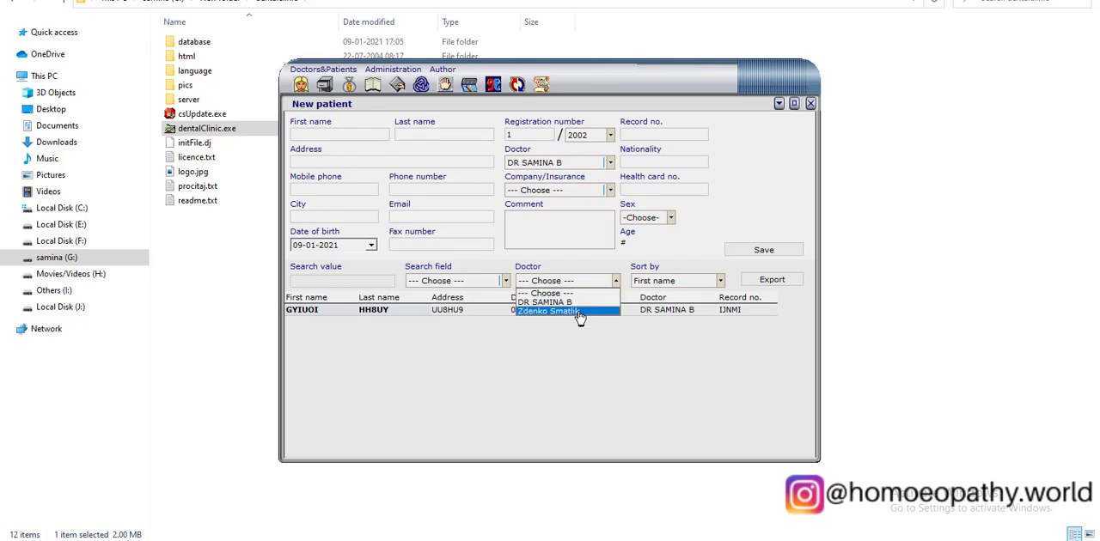
click(577, 304)
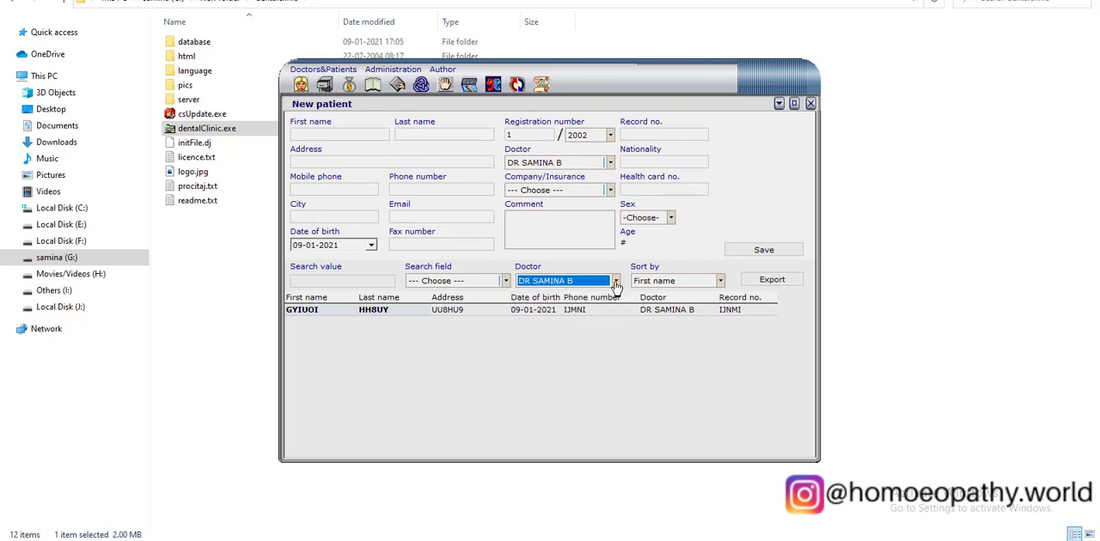
Review the sorting options of the patient list and sort it by Date of birth.
click(680, 282)
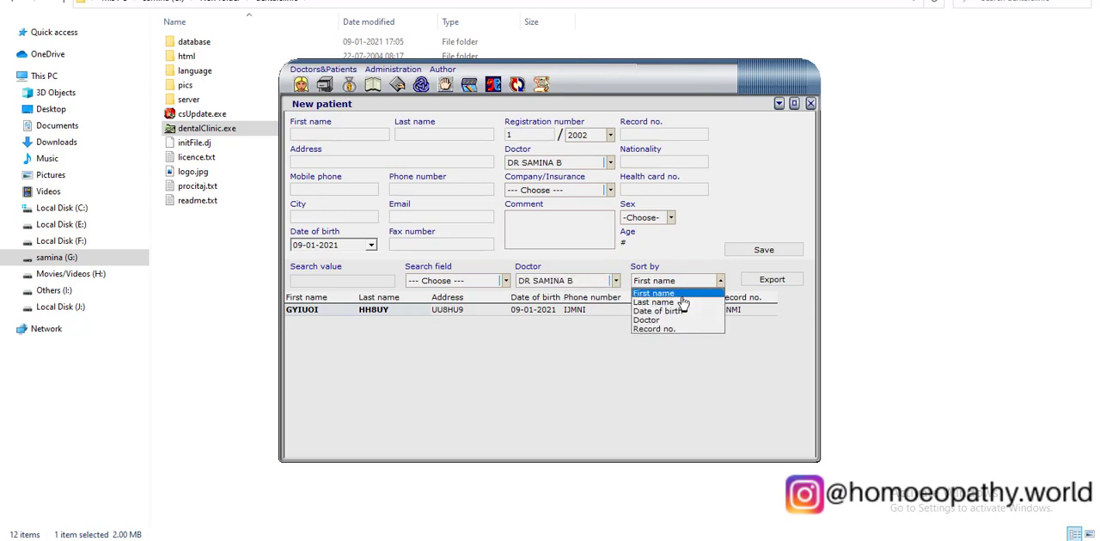
click(683, 296)
click(685, 284)
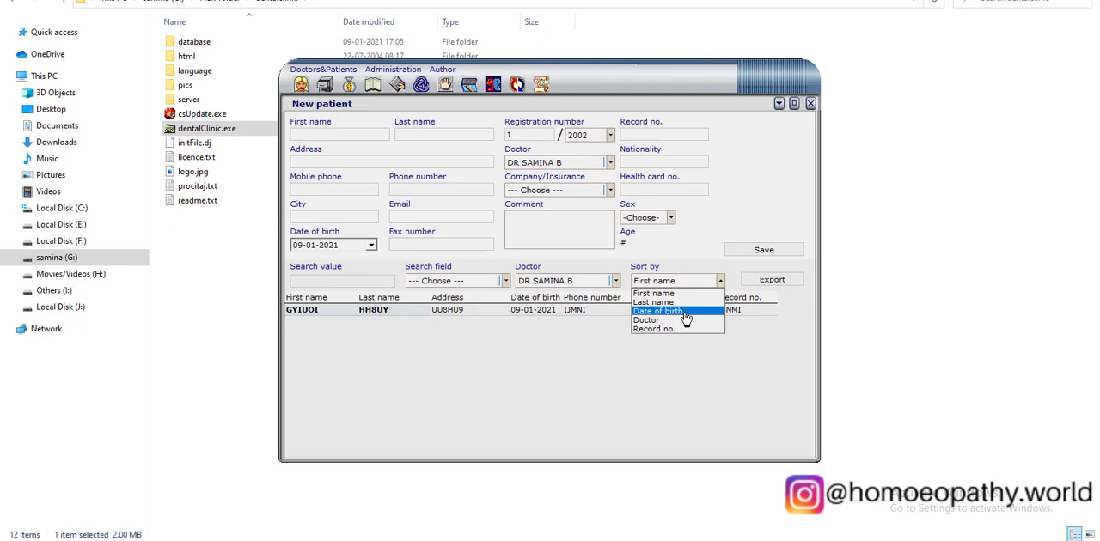
click(684, 311)
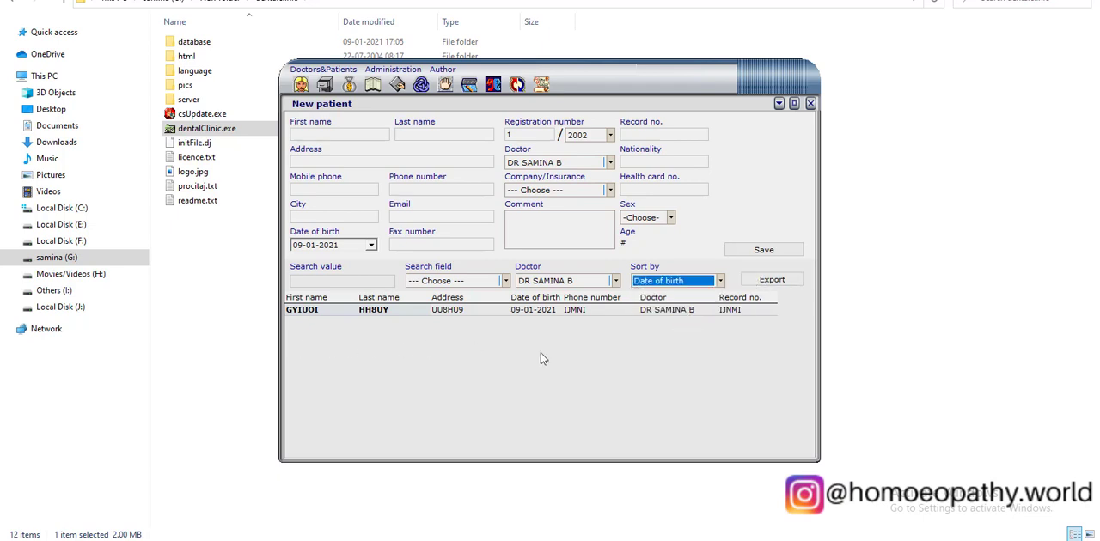
click(592, 354)
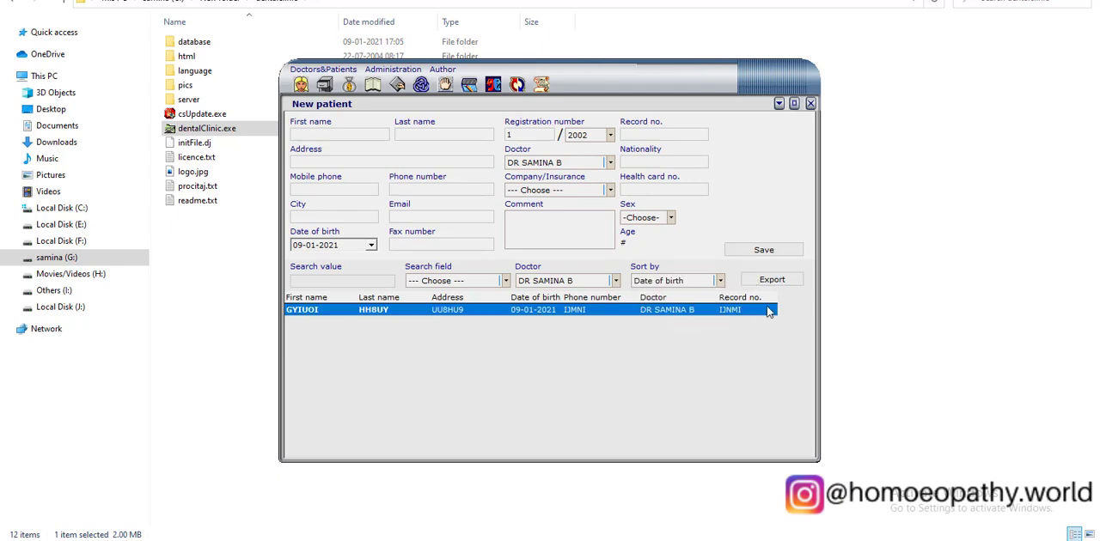
Examine the doctor and patient choices in the profit report for a selected period, and return to the patient form.
click(355, 86)
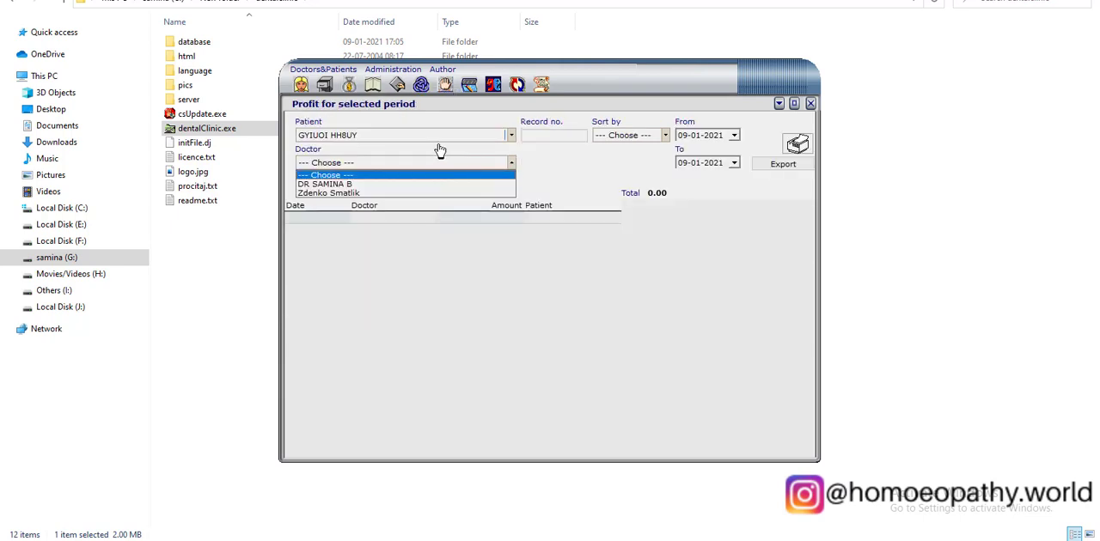
click(437, 142)
click(437, 141)
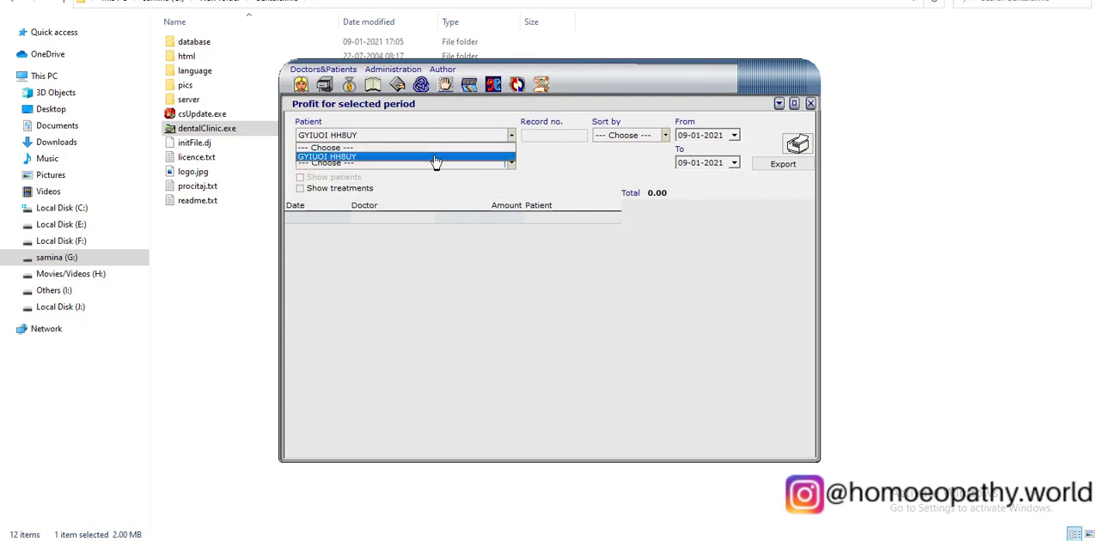
click(436, 135)
click(323, 86)
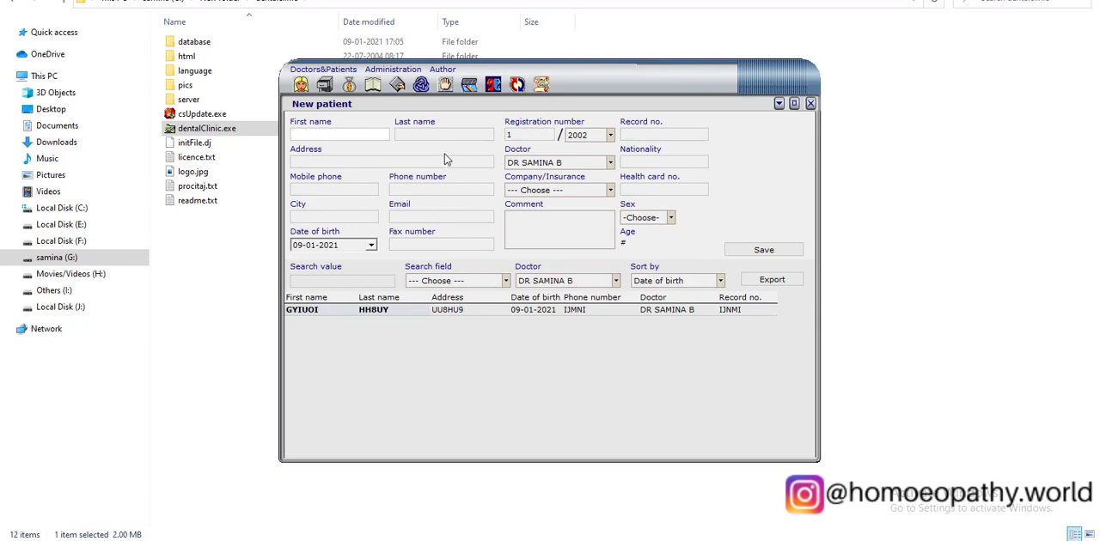
Show treatments in the patient's profit report for the newly added doctor, and view the new balance form.
click(374, 93)
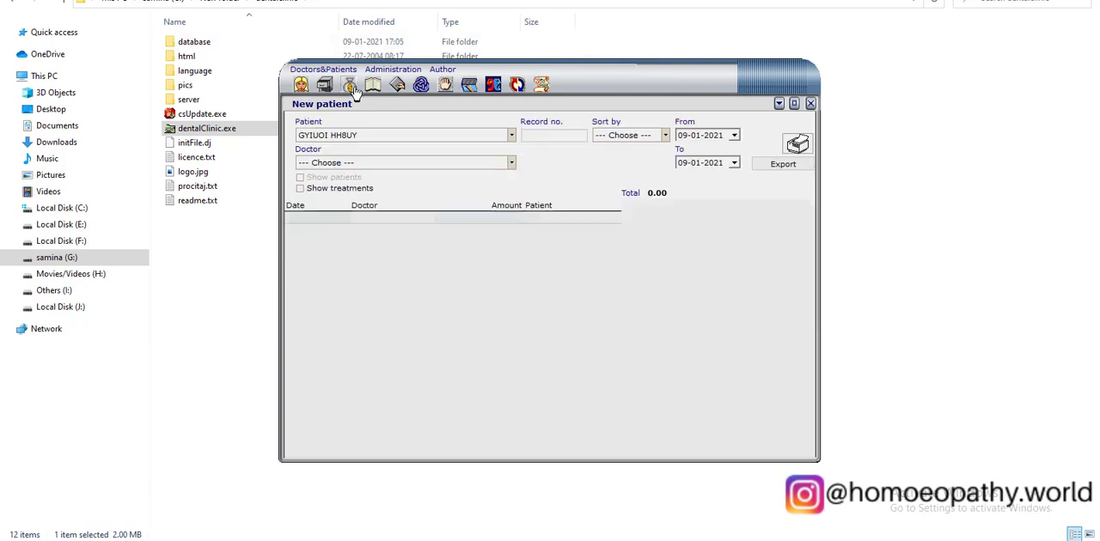
click(394, 140)
click(378, 156)
click(370, 163)
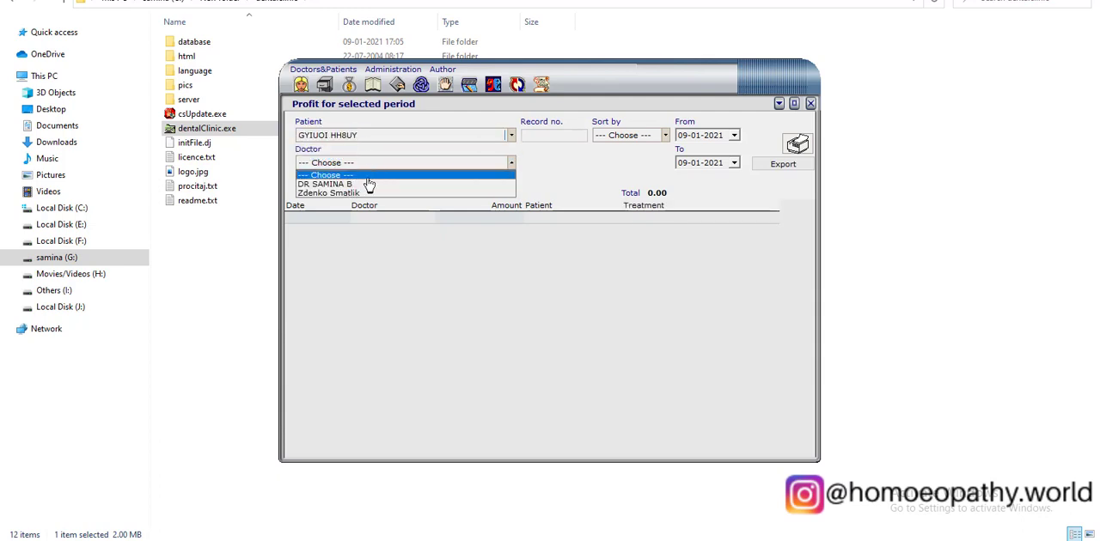
click(370, 181)
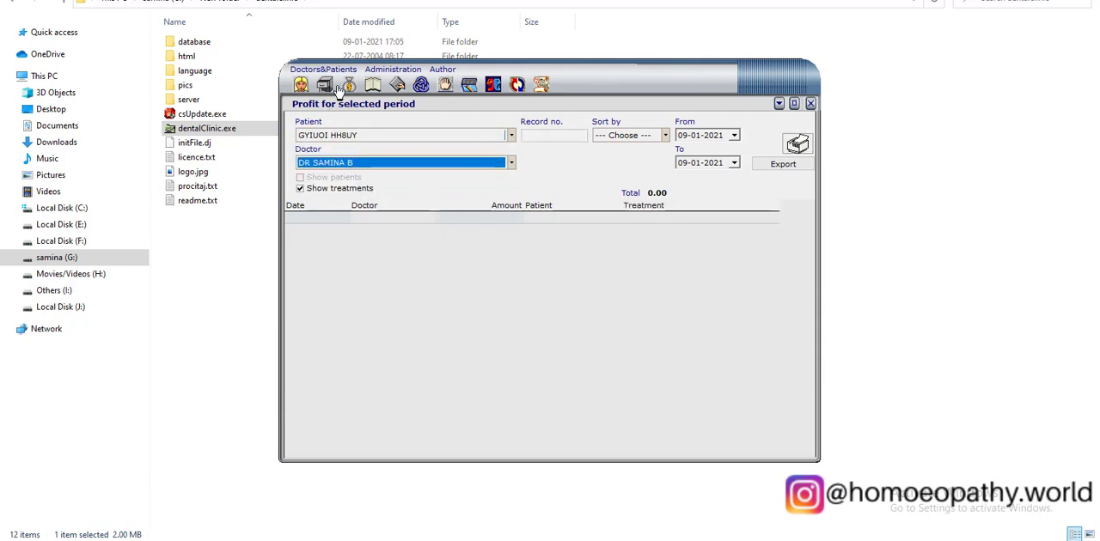
click(383, 88)
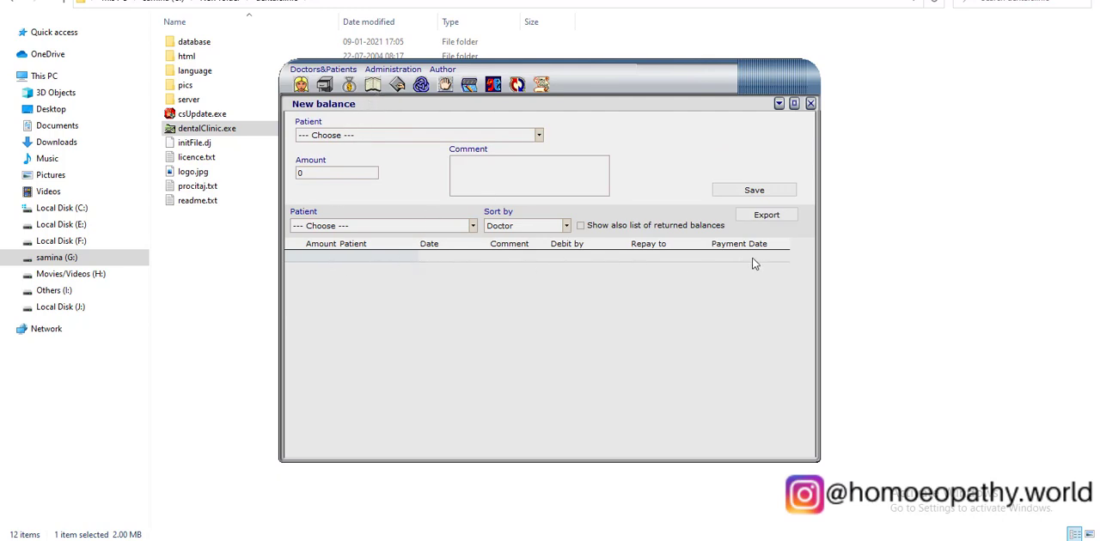
Start a new appointment for the added patient with the newly added doctor, dated 21-01-2021.
click(397, 86)
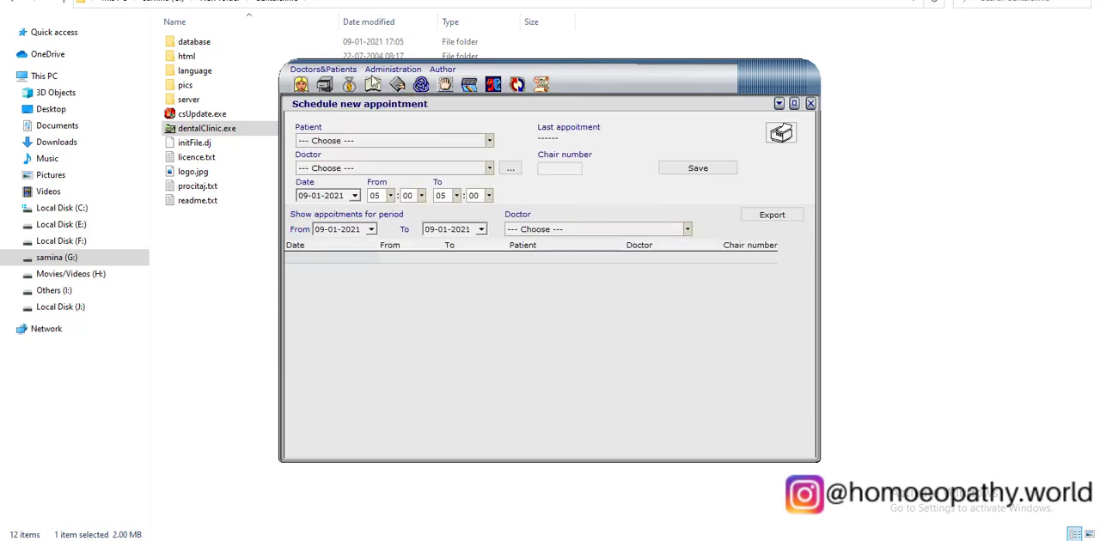
click(352, 146)
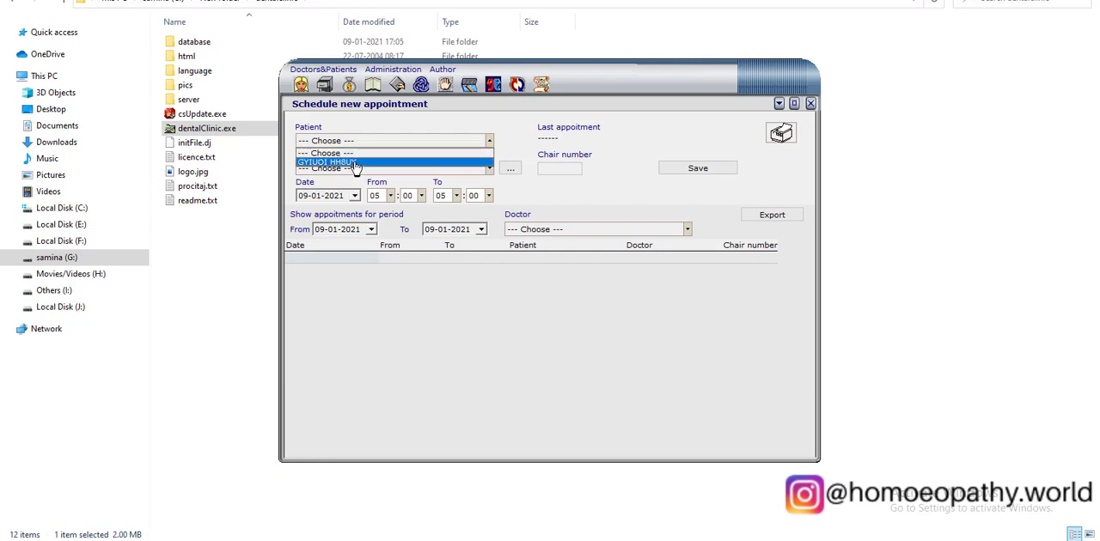
click(356, 162)
click(368, 168)
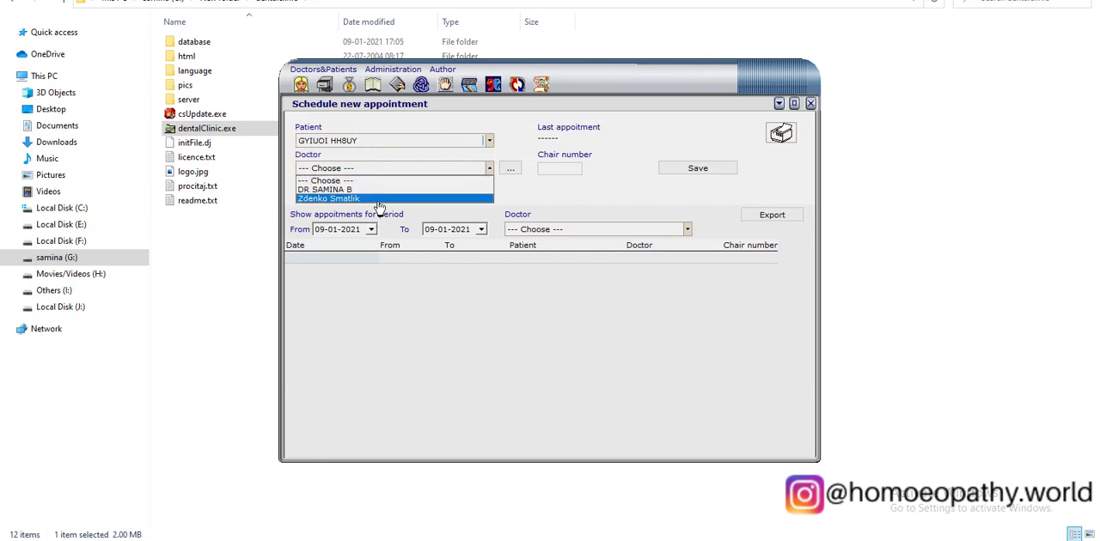
click(379, 189)
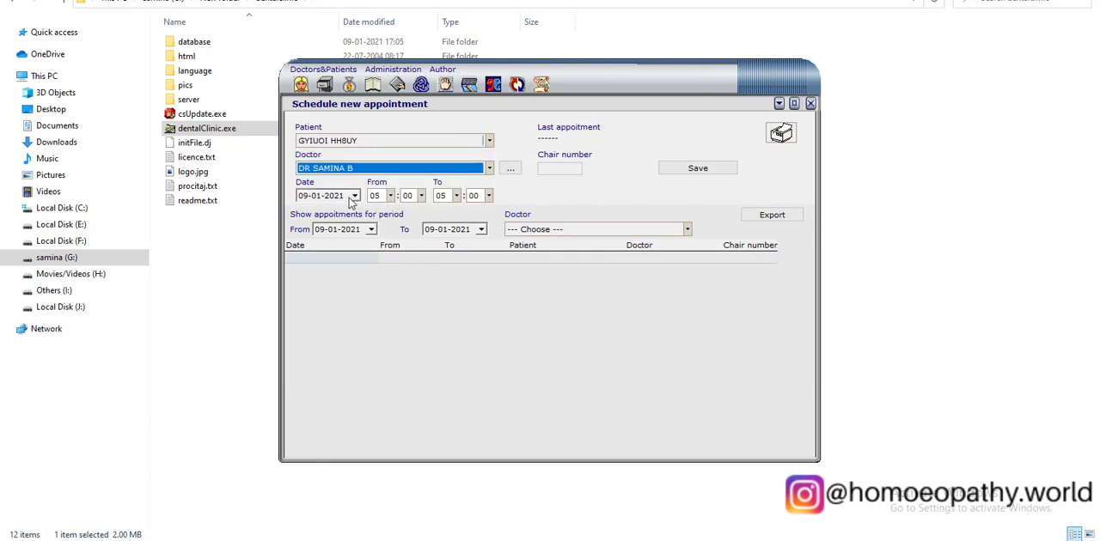
click(354, 196)
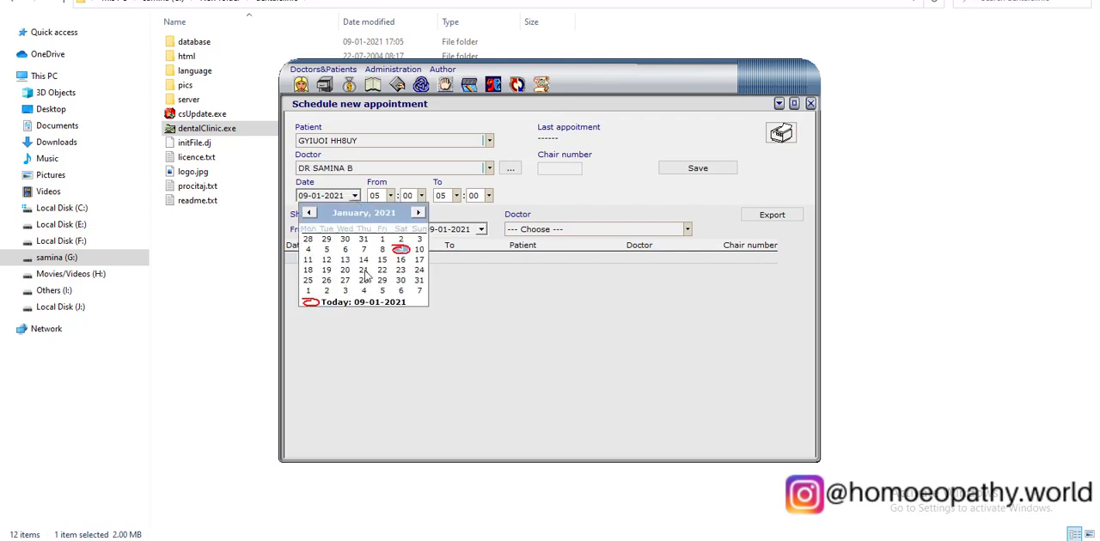
click(374, 269)
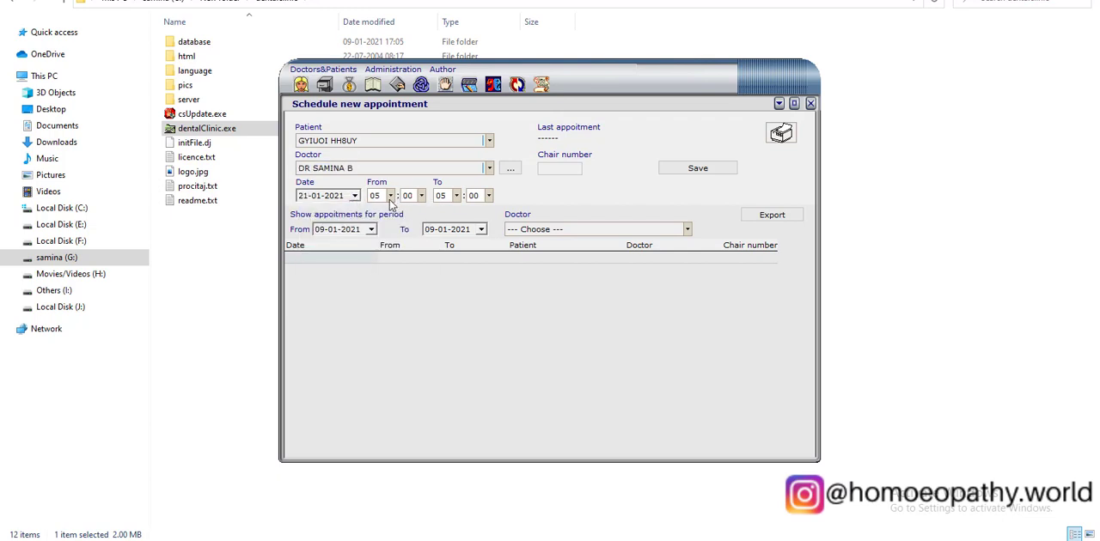
Set the appointment's end time to 05:30 and its chair number to 1, and save it.
click(488, 196)
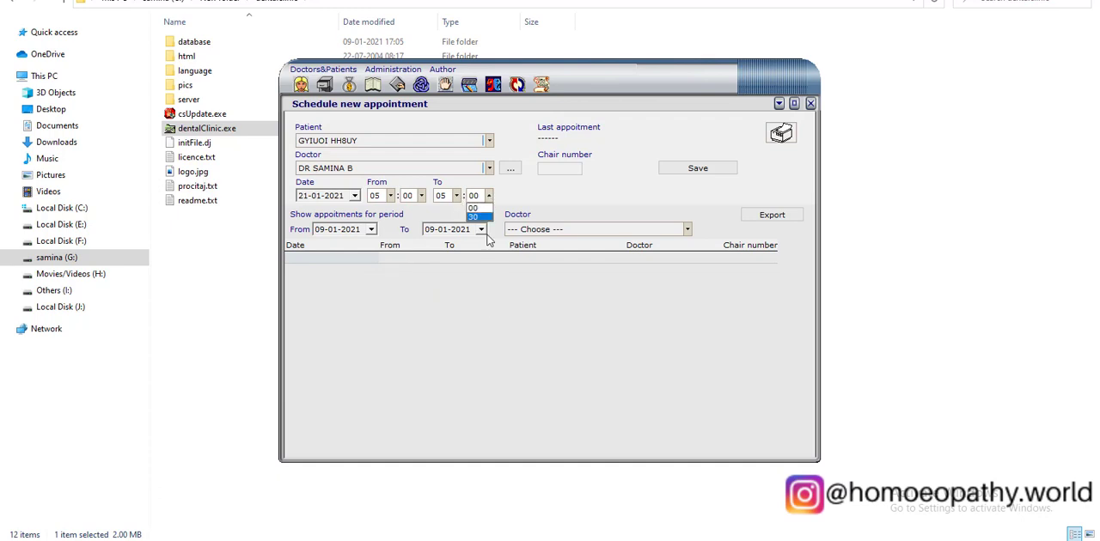
click(483, 218)
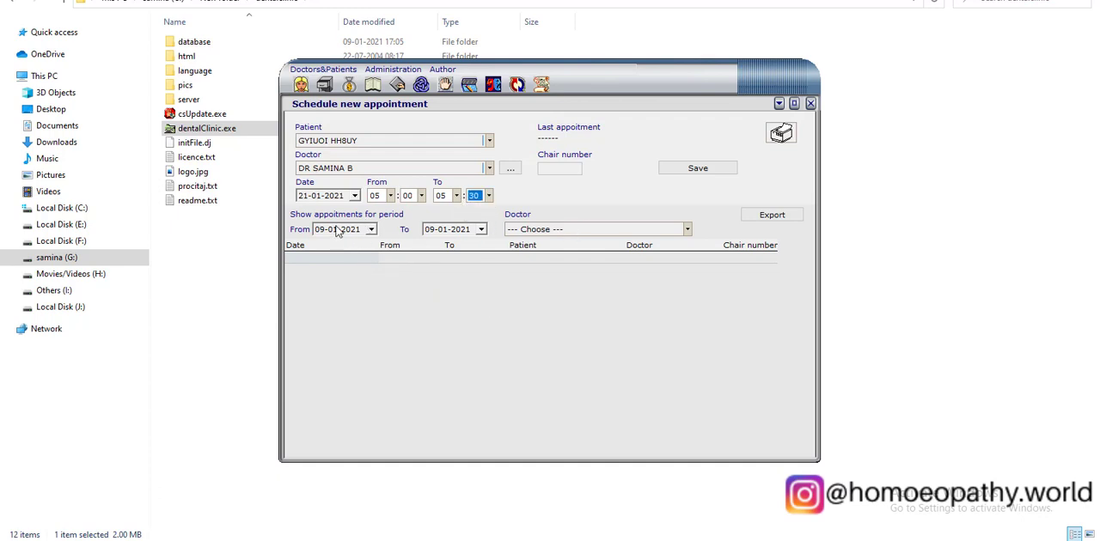
click(557, 171)
click(670, 171)
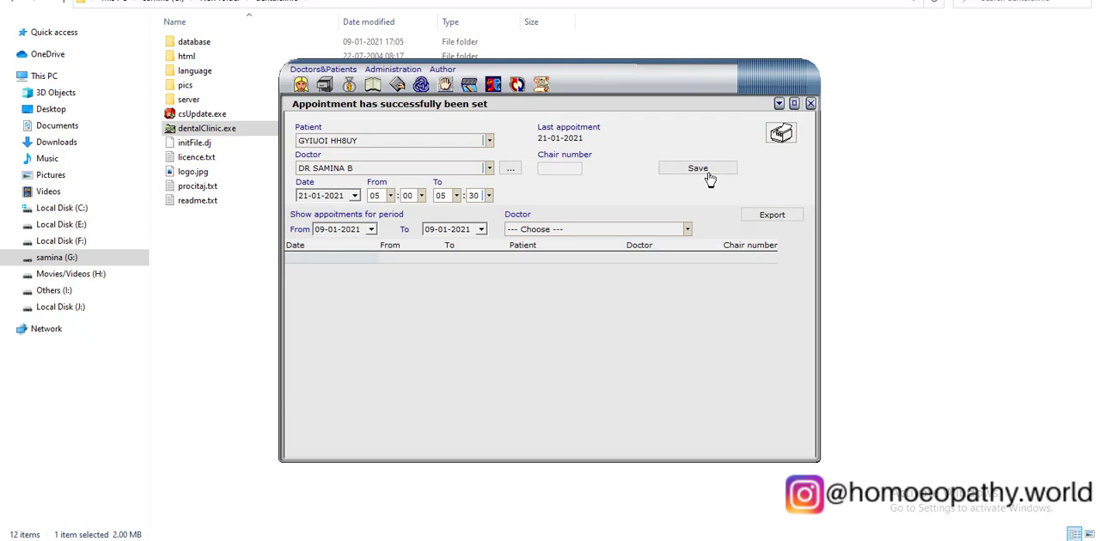
List the appointments for the period from 09-01-2021 to 29-01-2021.
click(371, 230)
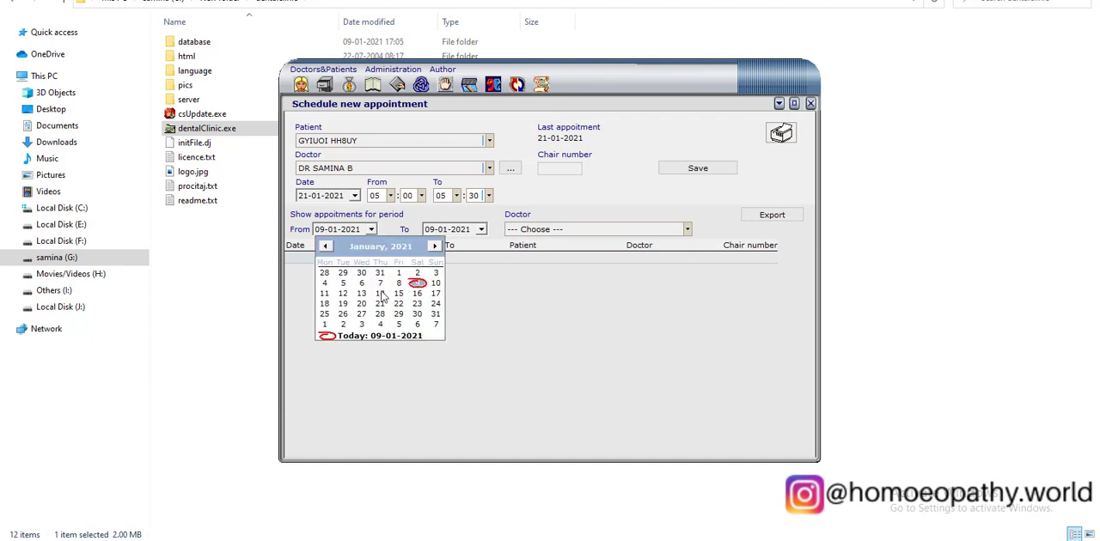
click(419, 285)
click(481, 229)
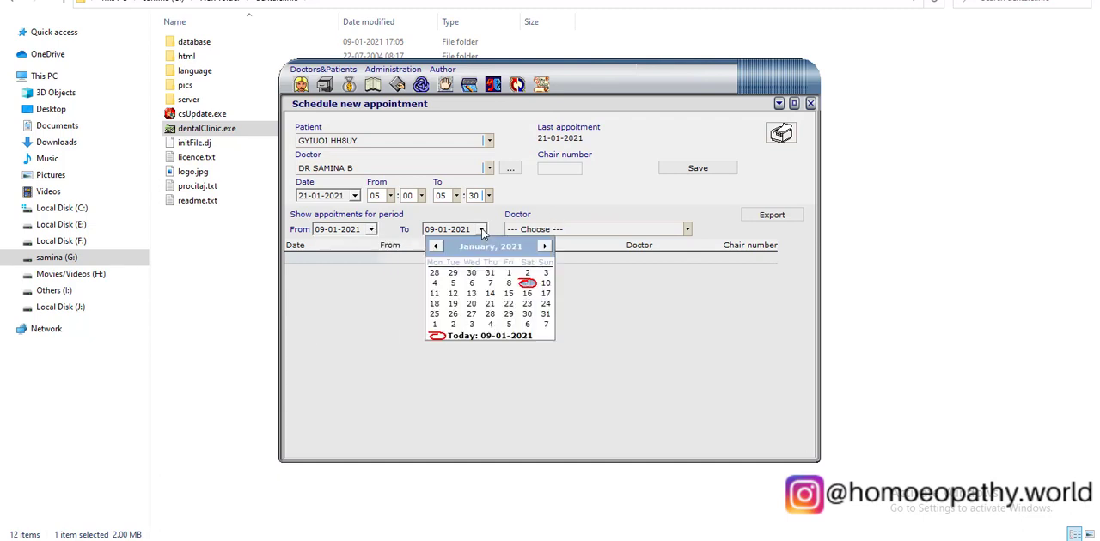
click(508, 315)
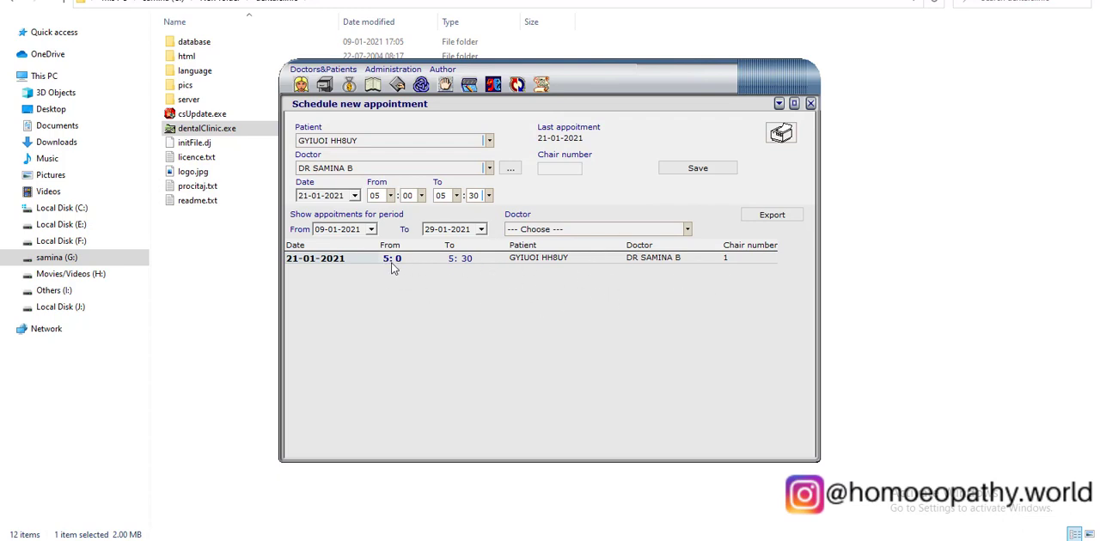
Delete the 21-01-2021 appointment from the list.
click(481, 262)
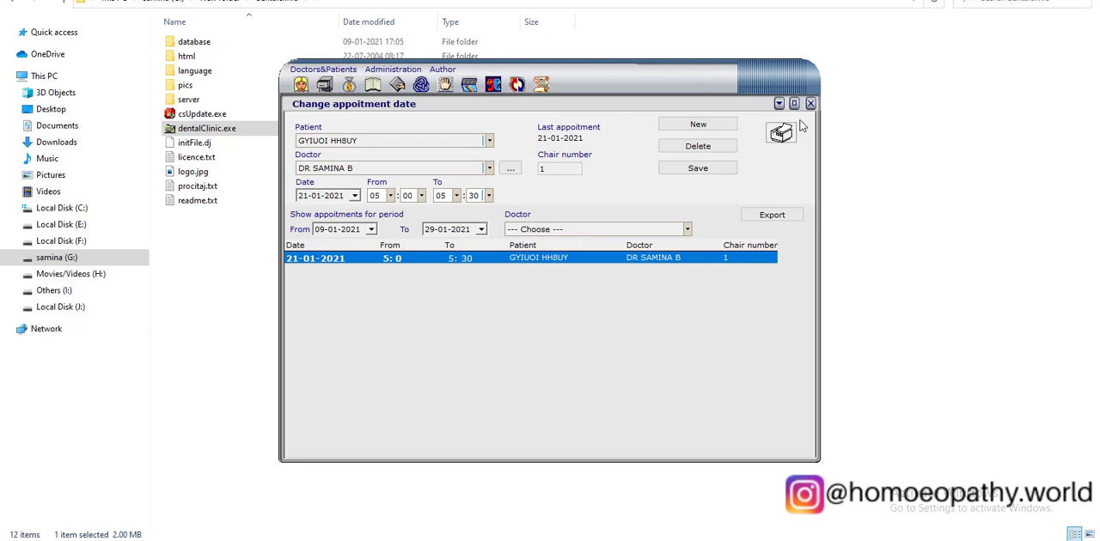
click(693, 146)
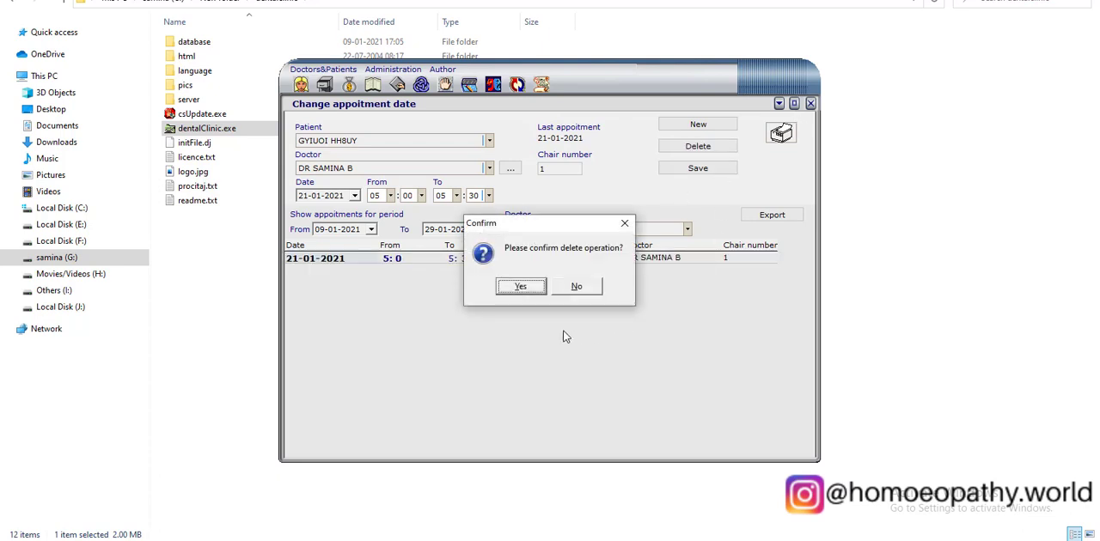
click(537, 291)
View the daily appointment overview for the newly added doctor on 09-01-2021, sorted by Appointment time.
click(423, 87)
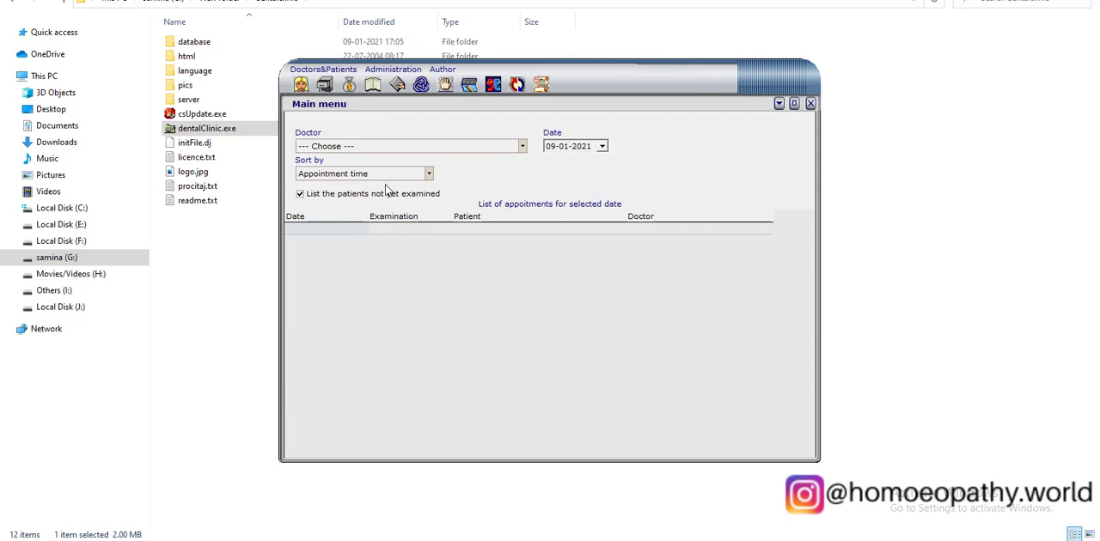
click(388, 148)
click(390, 167)
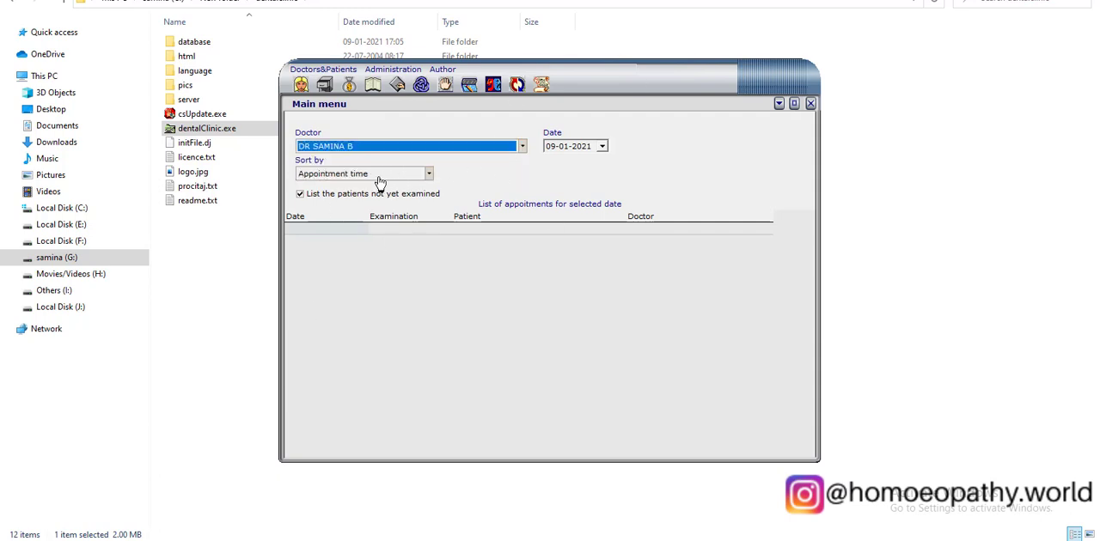
click(381, 174)
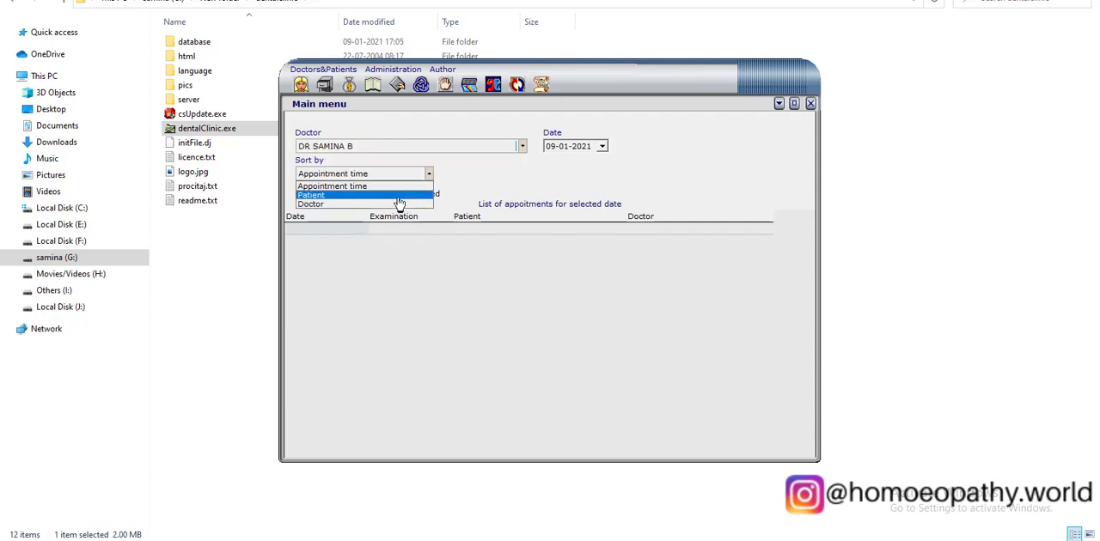
click(399, 185)
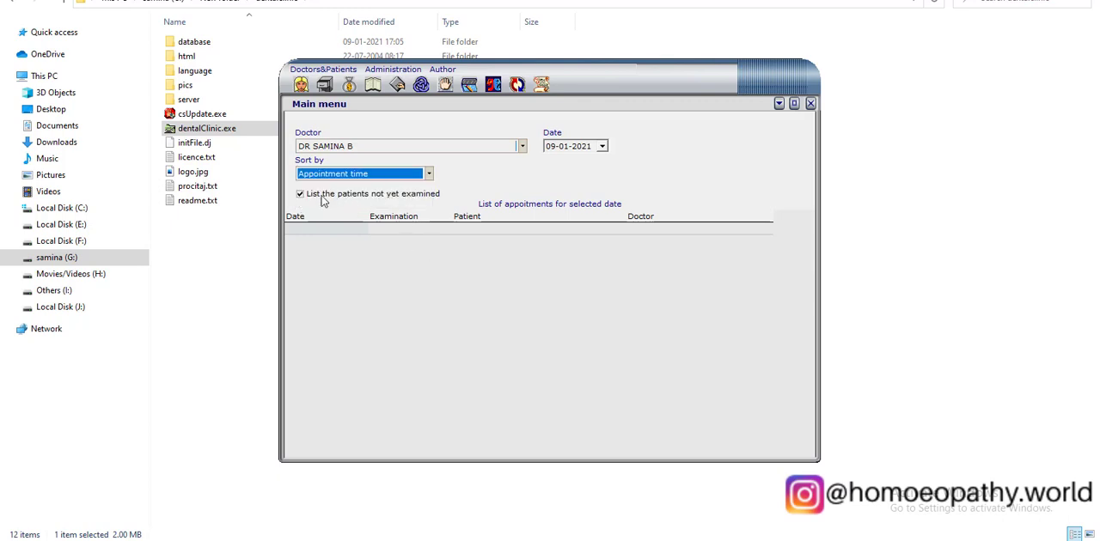
click(603, 147)
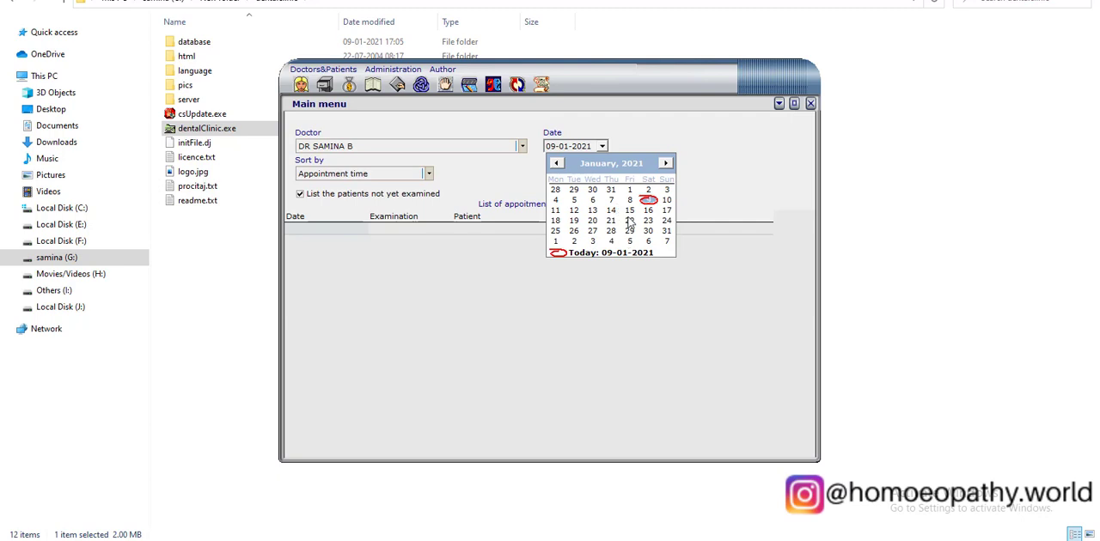
click(648, 199)
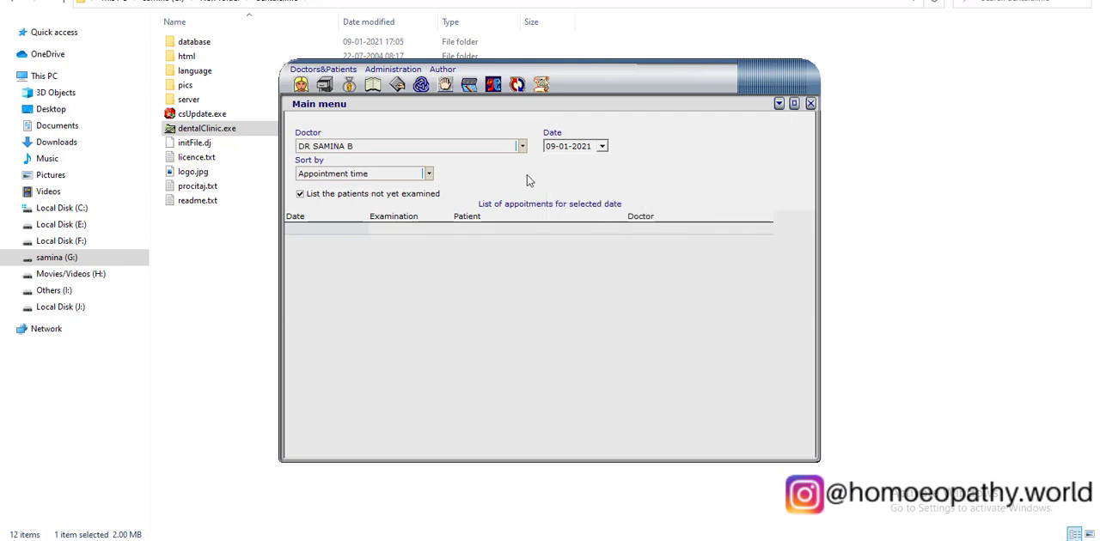
Schedule a new appointment for the same patient and doctor on 16-01-2021 with chair number 7, and save it.
click(421, 84)
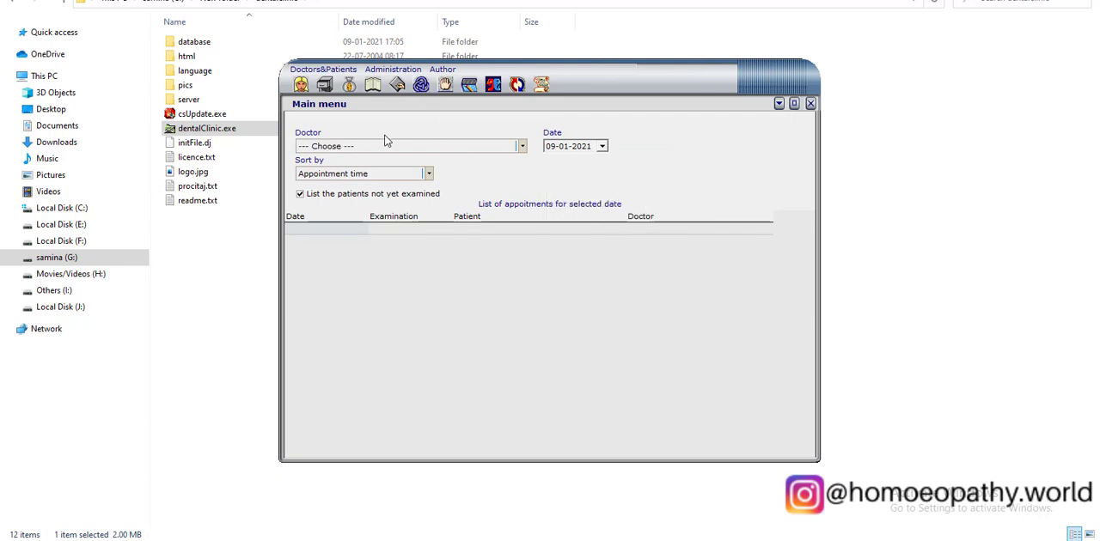
click(397, 84)
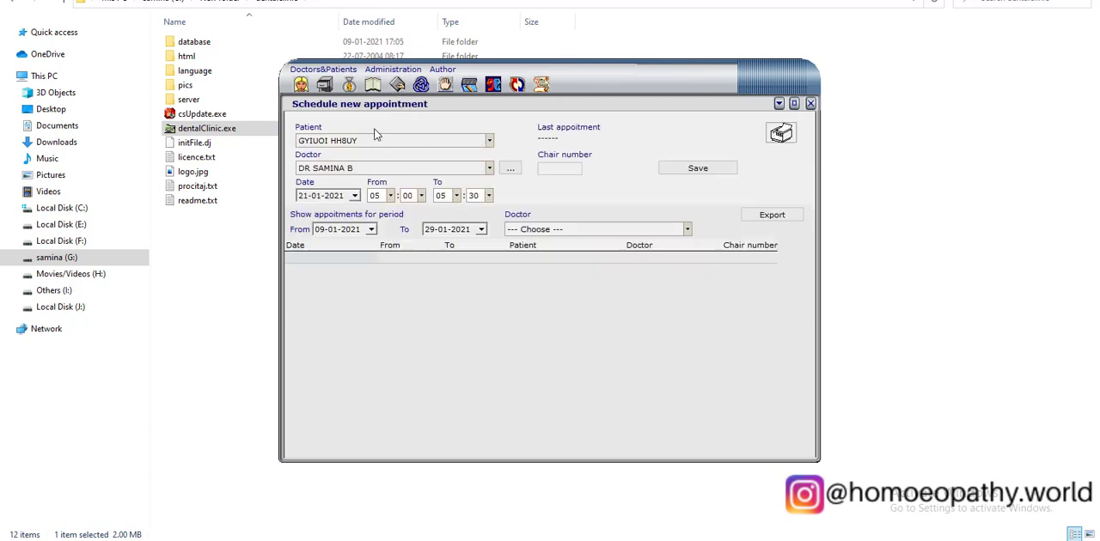
click(354, 196)
click(400, 260)
click(552, 170)
text(7)
click(726, 169)
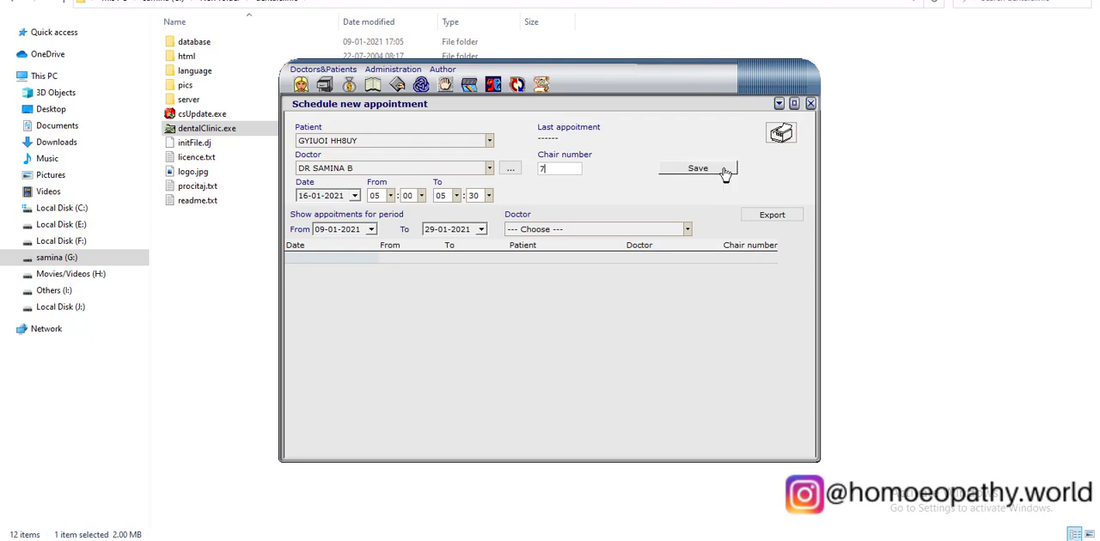
View the daily appointment overview for the newly added doctor on 16-01-2021.
click(418, 87)
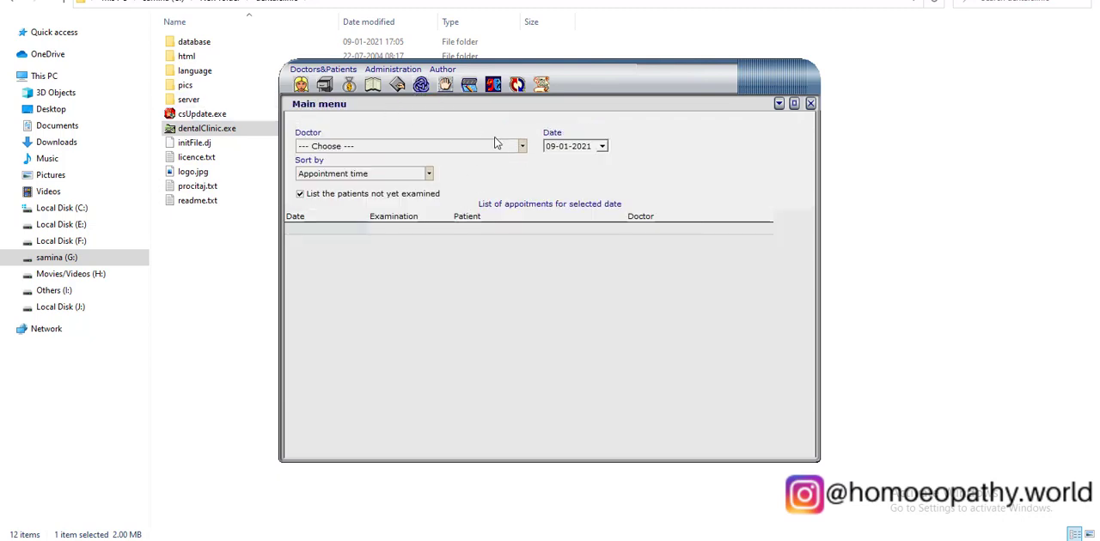
click(521, 146)
click(387, 169)
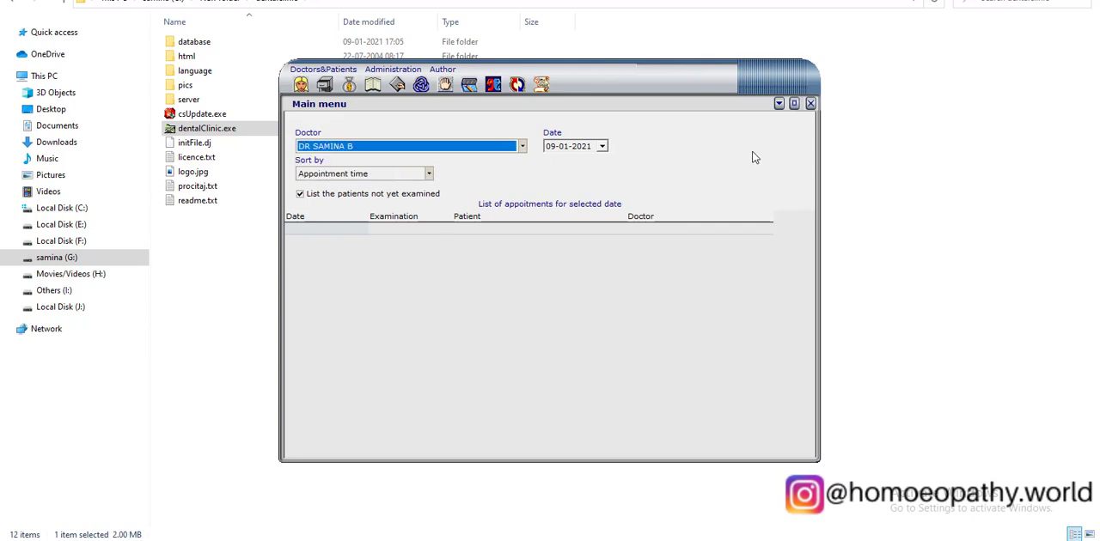
click(603, 147)
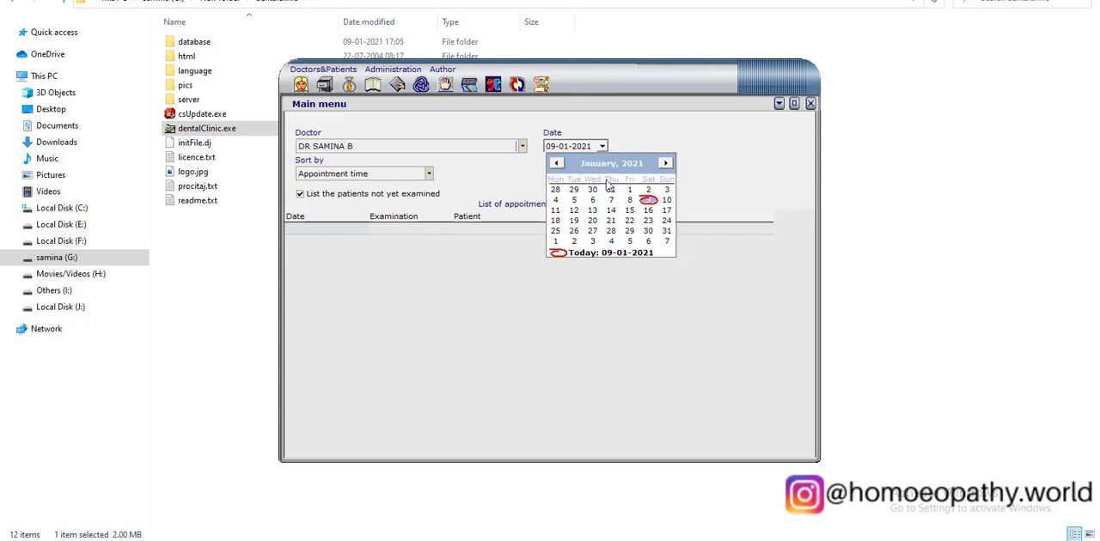
click(649, 211)
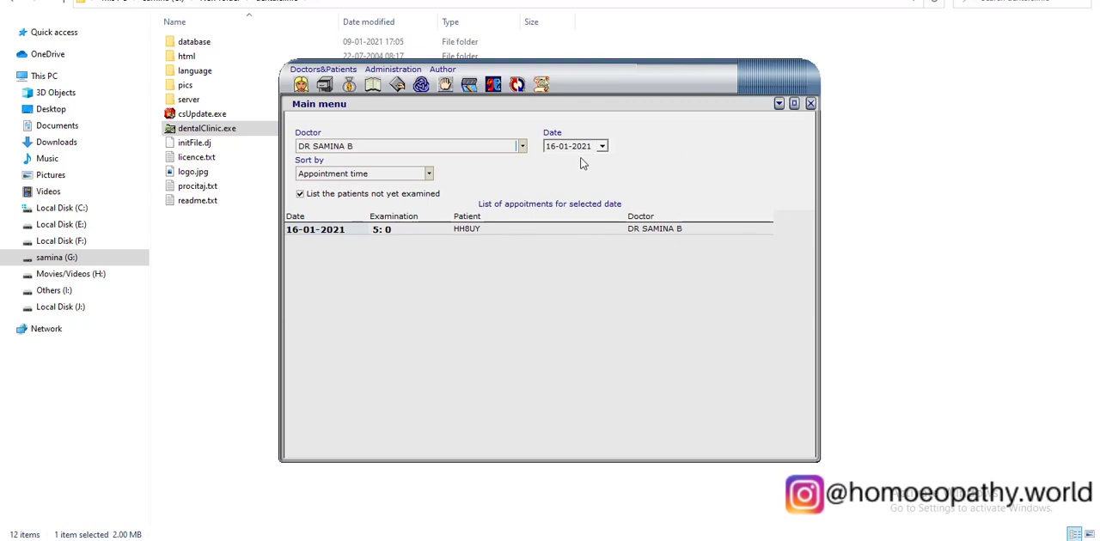
Compare the daily appointment list sorted by Patient and by Doctor, and try the filter for patients not yet examined.
click(351, 178)
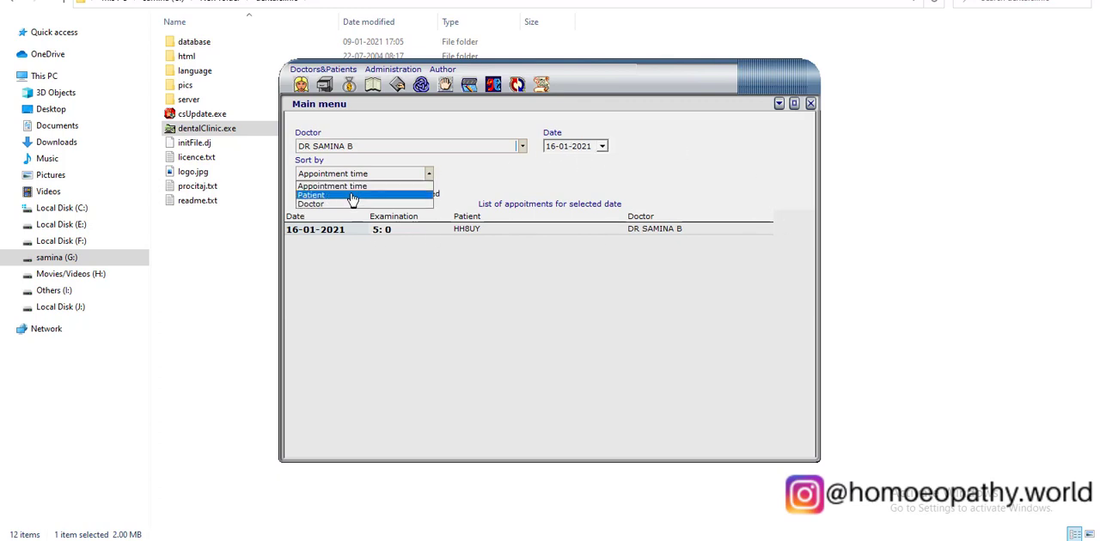
click(352, 196)
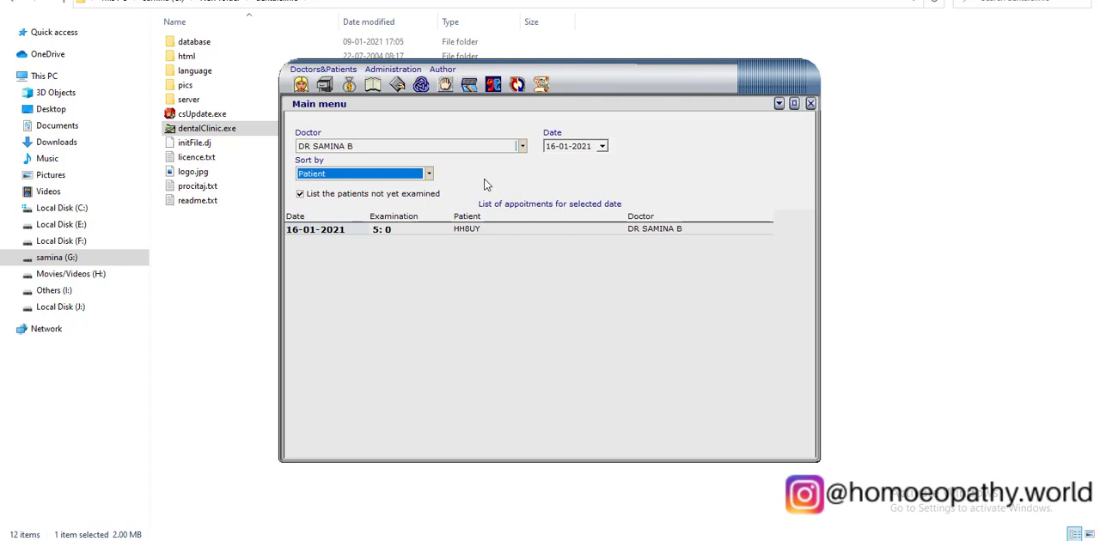
click(368, 177)
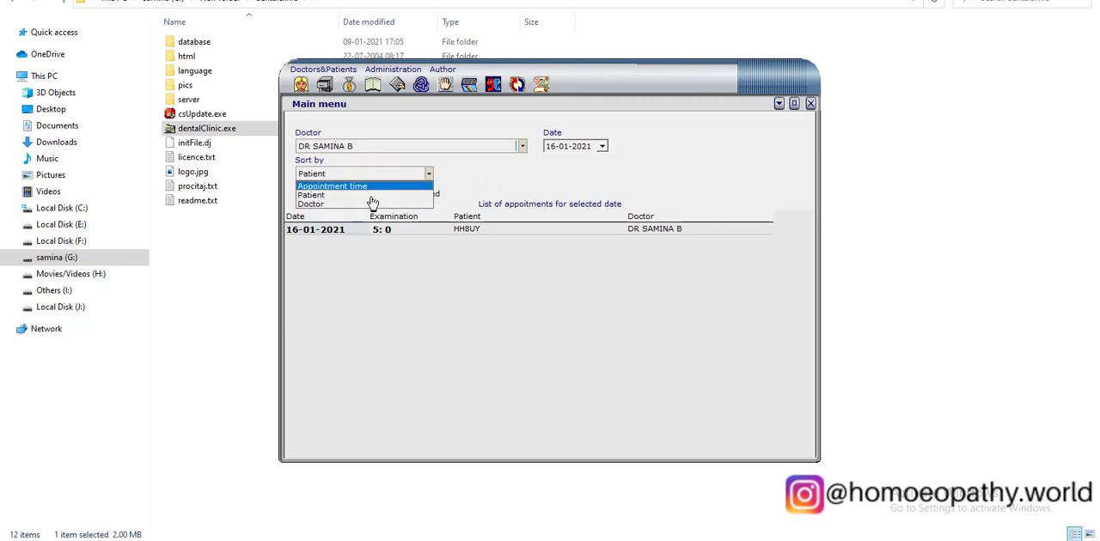
click(372, 206)
click(326, 193)
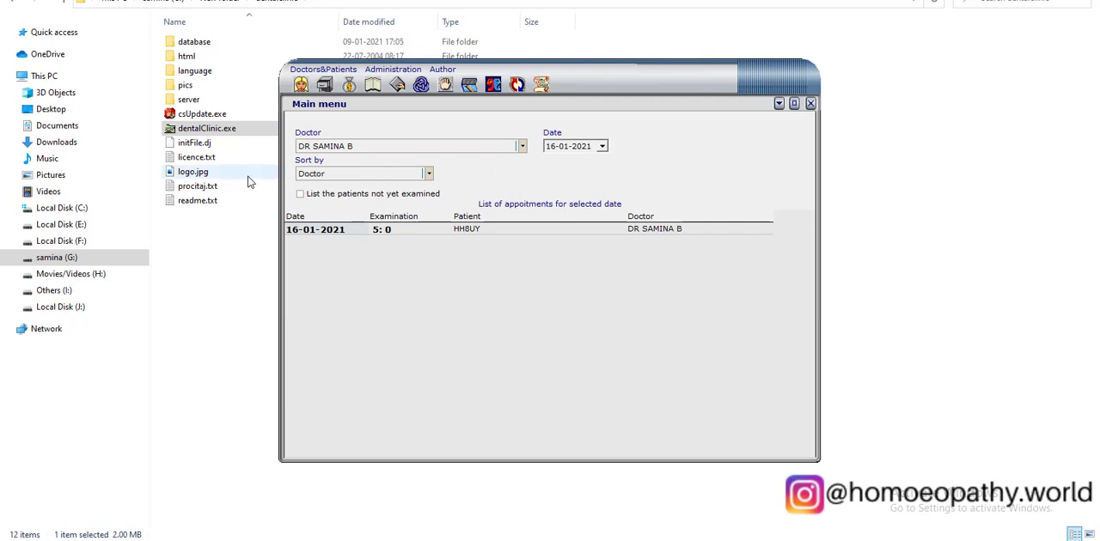
click(386, 174)
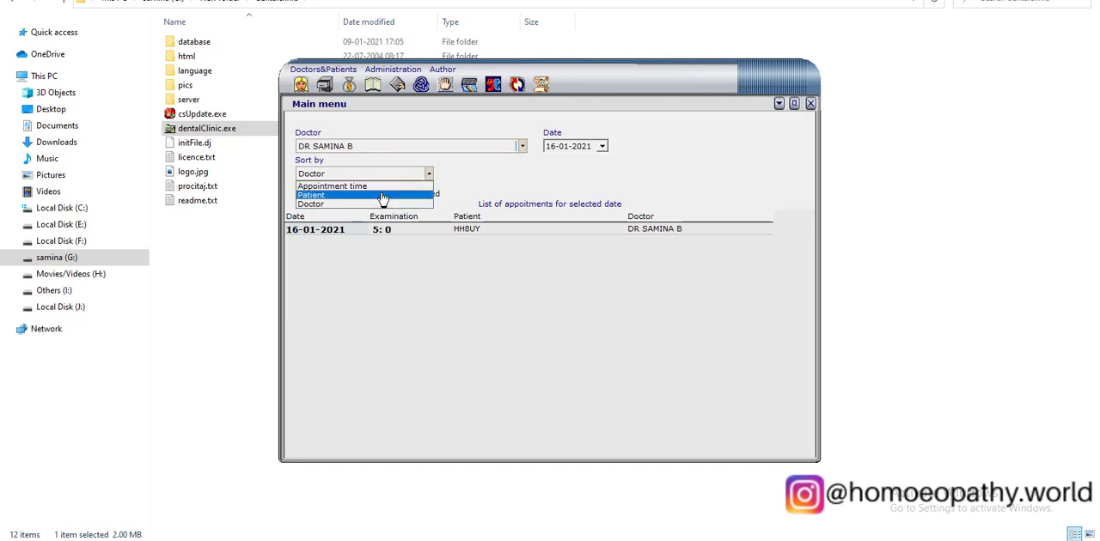
click(383, 195)
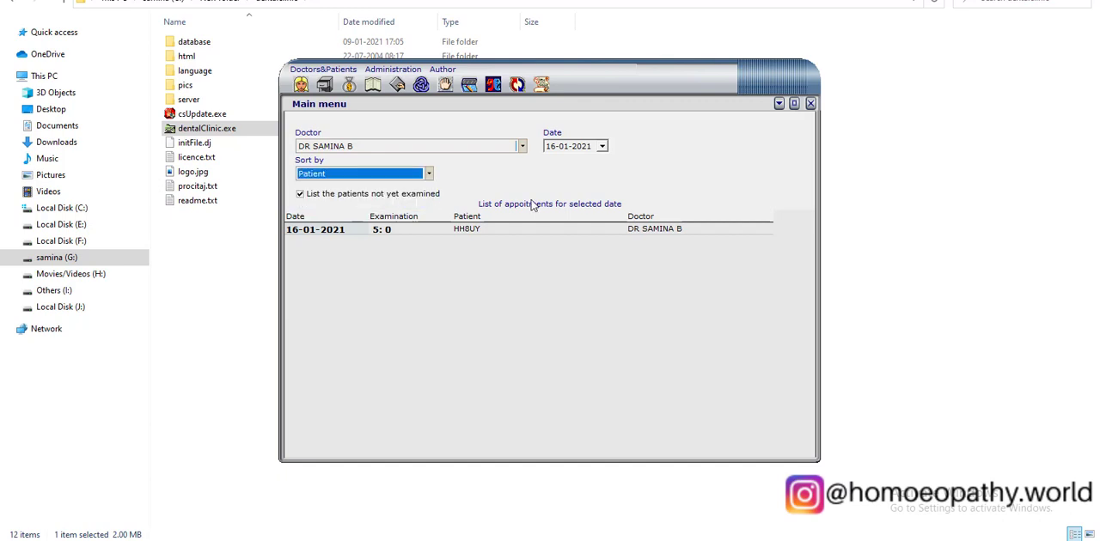
click(357, 146)
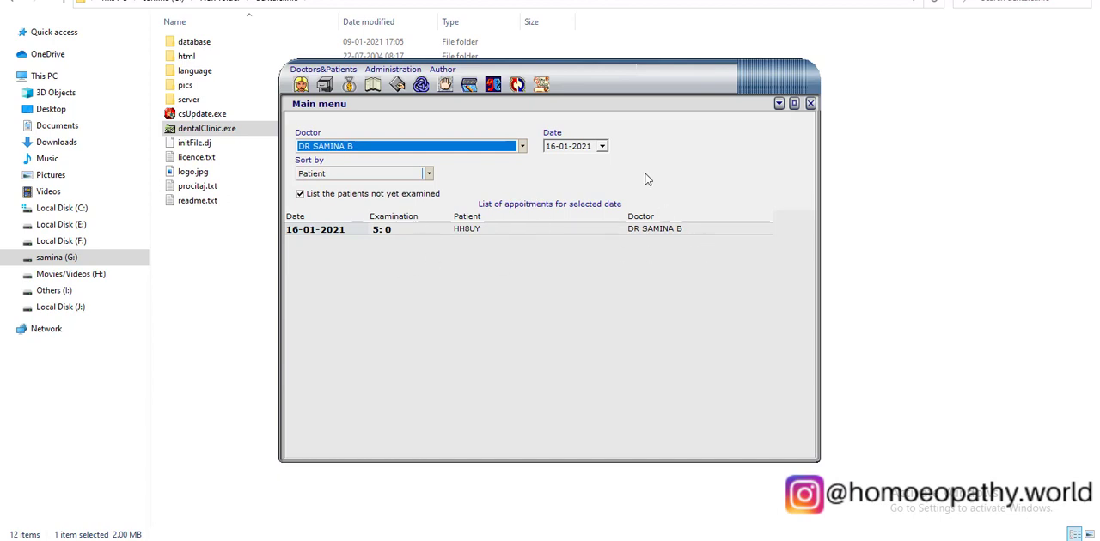
View the doctors' payments page, and create and save a new designation named RECEPTIONIST.
click(468, 85)
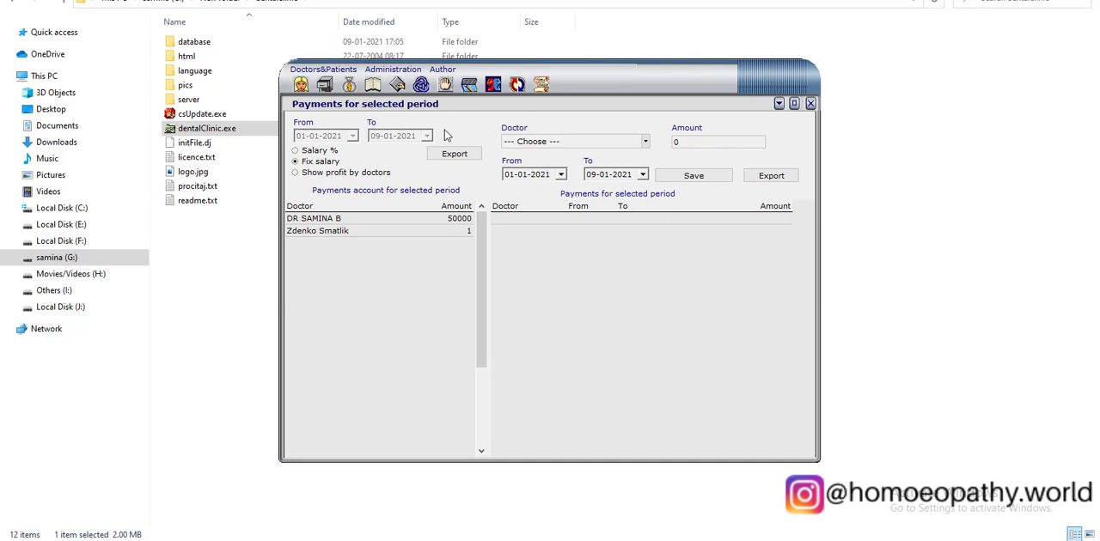
click(496, 84)
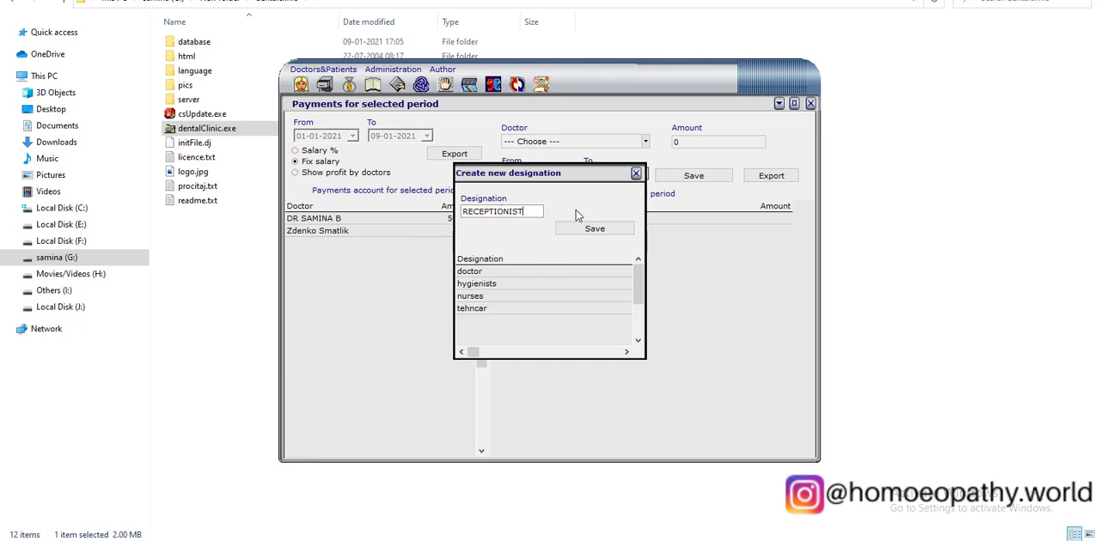
click(598, 231)
Check the RECEPTIONIST and doctor entries in the designation list, and close the designation dialog.
double_click(516, 321)
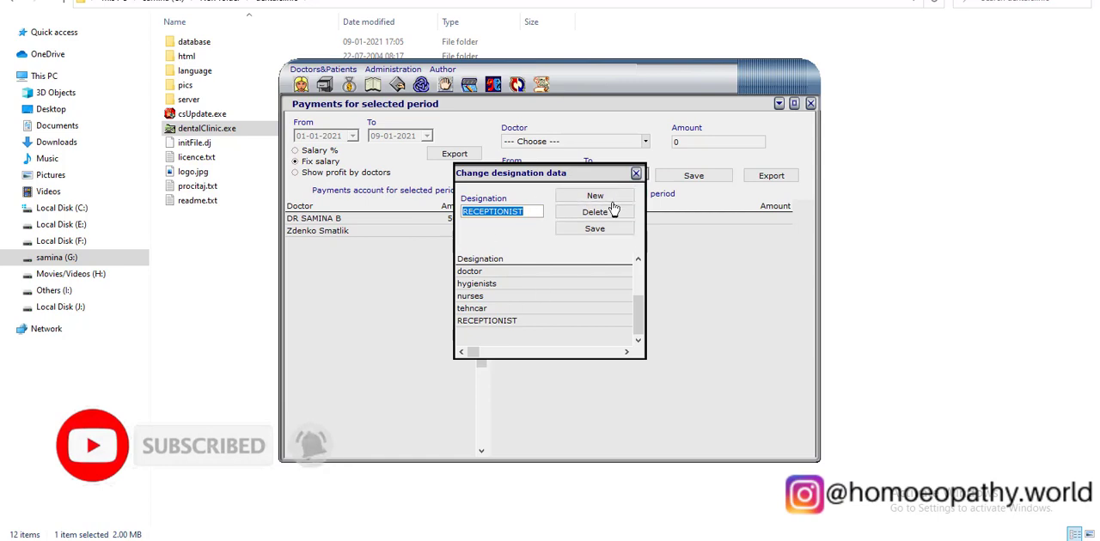
double_click(527, 275)
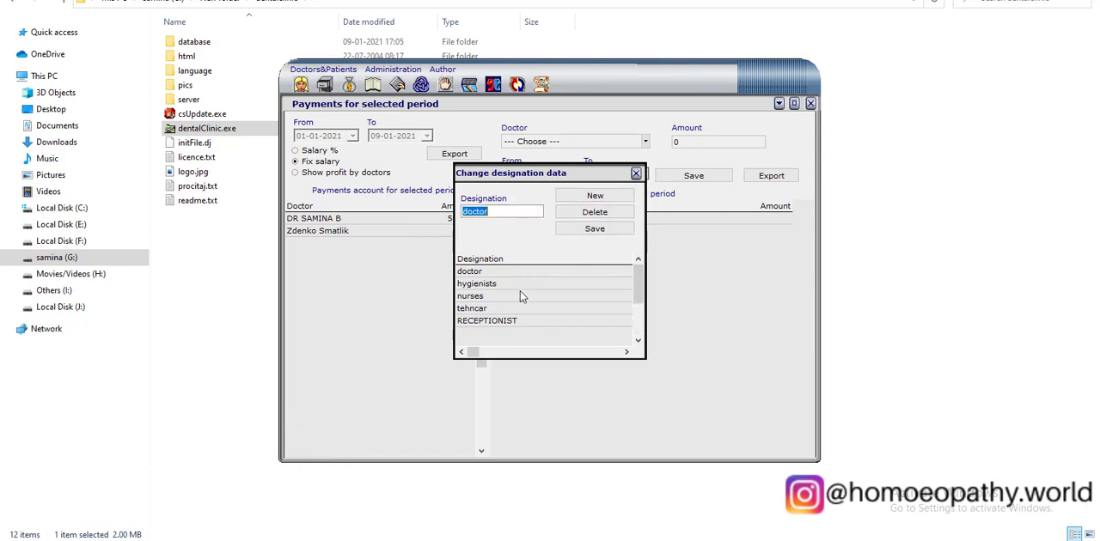
click(519, 292)
click(635, 174)
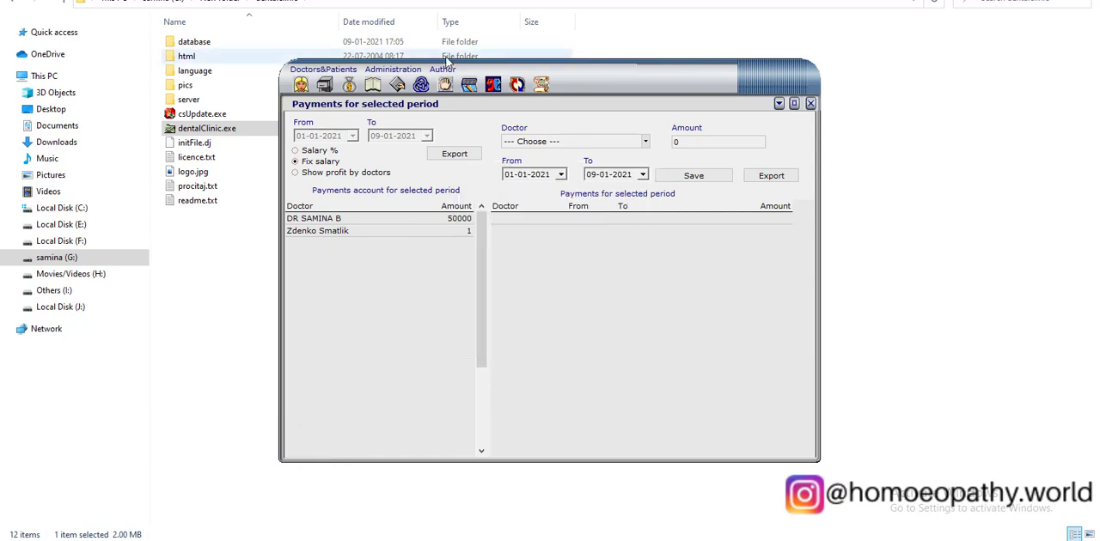
View the company/insurance entry form, and the particular patient report for the added patient from 09-01-2021 to 29-01-2021.
click(517, 84)
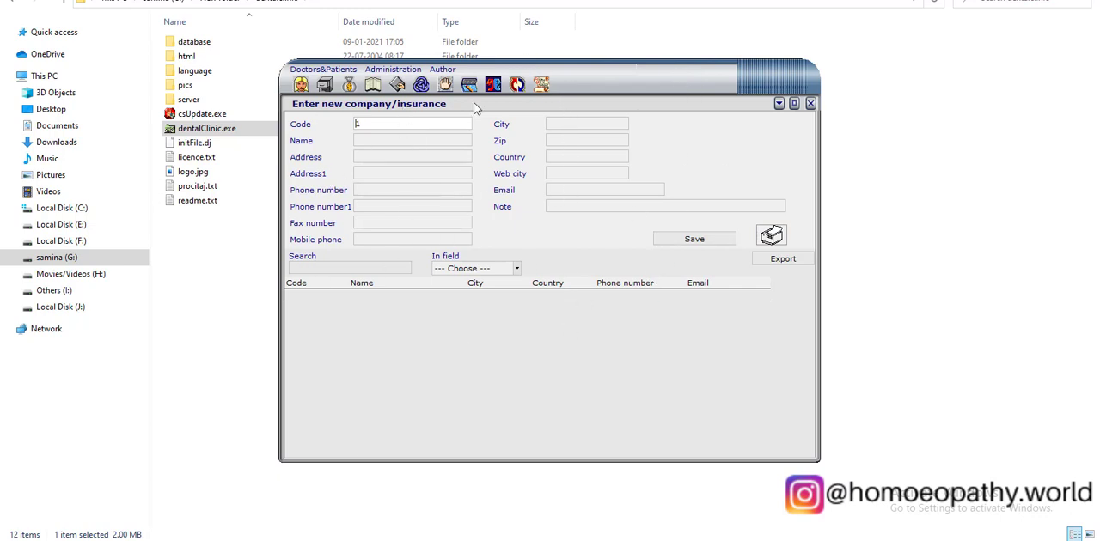
click(542, 86)
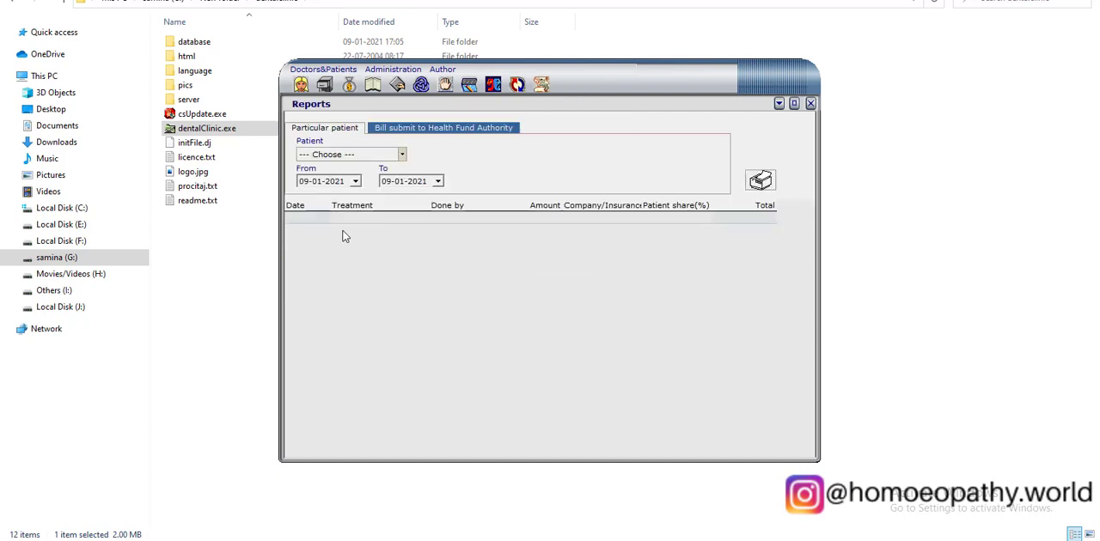
click(380, 155)
click(373, 178)
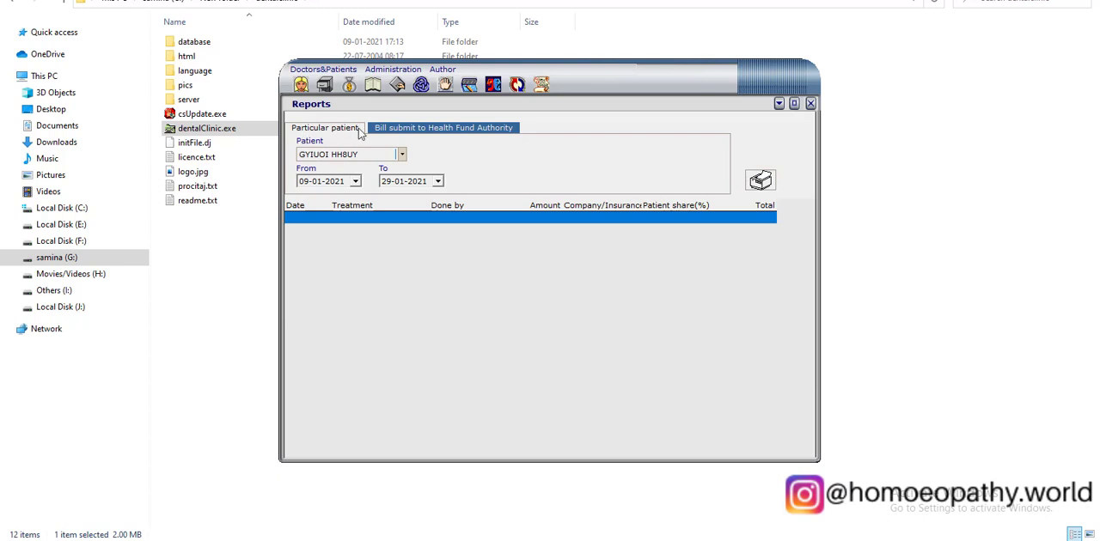
Compare the particular patient report with the Health Fund Authority bill report, and check its company/insurance choices.
click(464, 132)
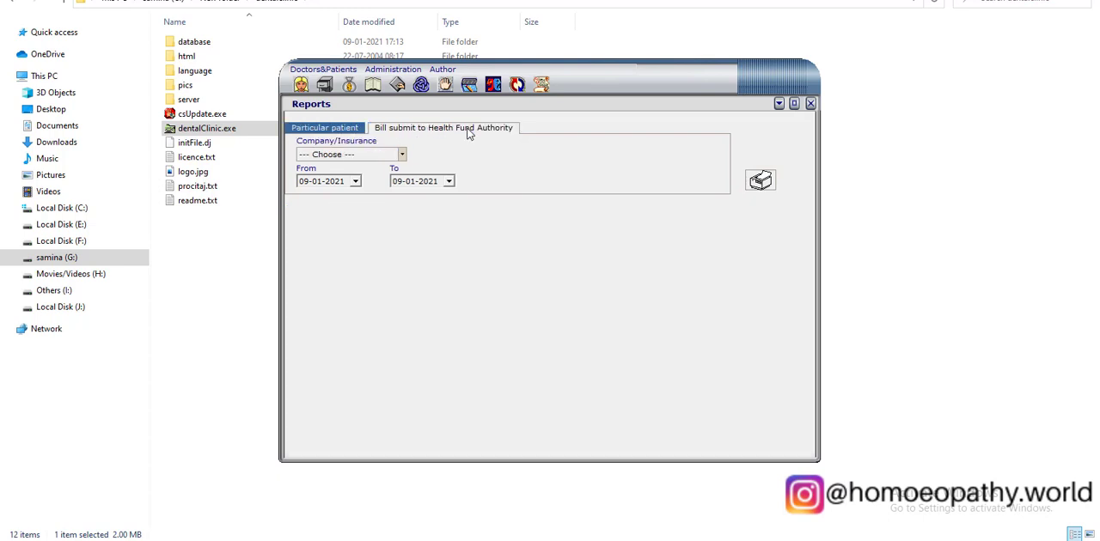
click(307, 129)
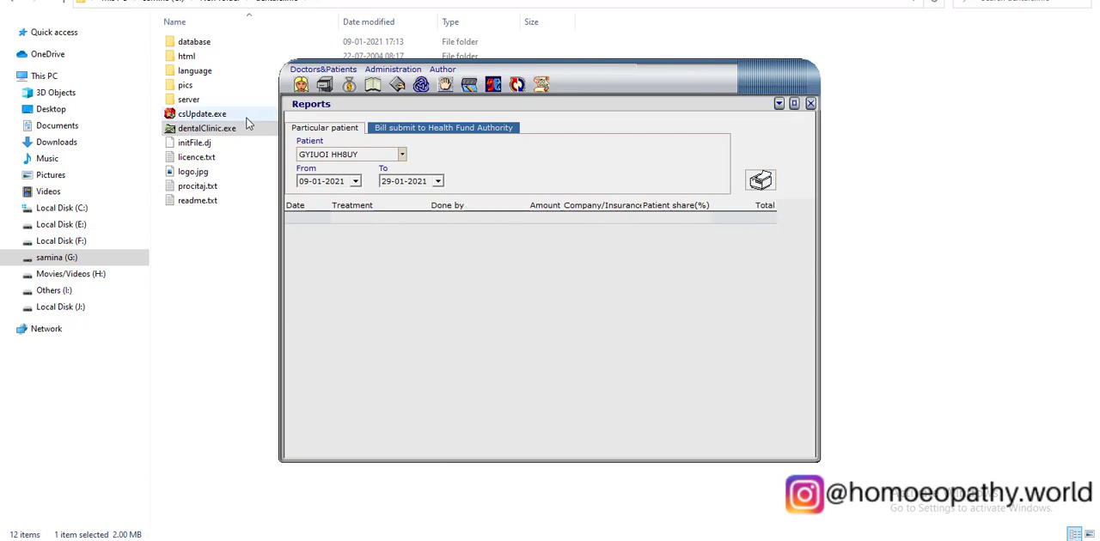
click(442, 129)
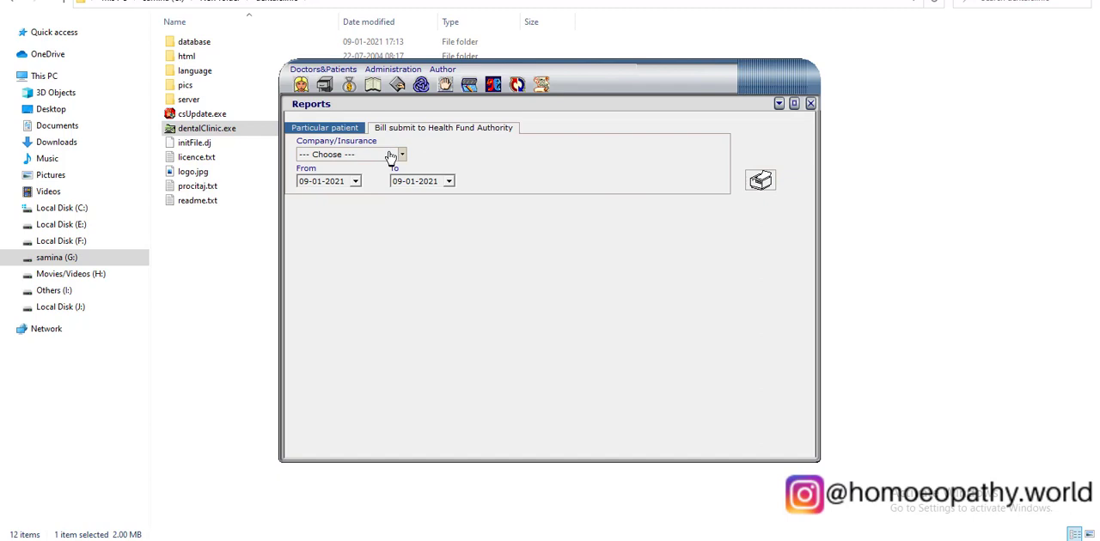
click(388, 154)
click(479, 148)
Review the doctors, patients, profit, balances and appointments pages in turn.
click(300, 86)
click(326, 85)
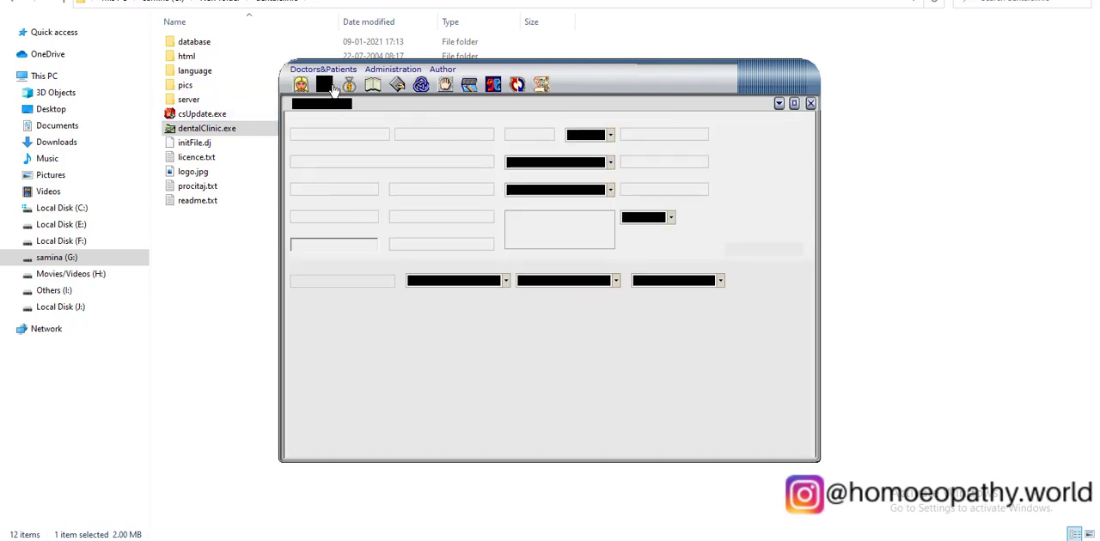
click(348, 85)
click(375, 86)
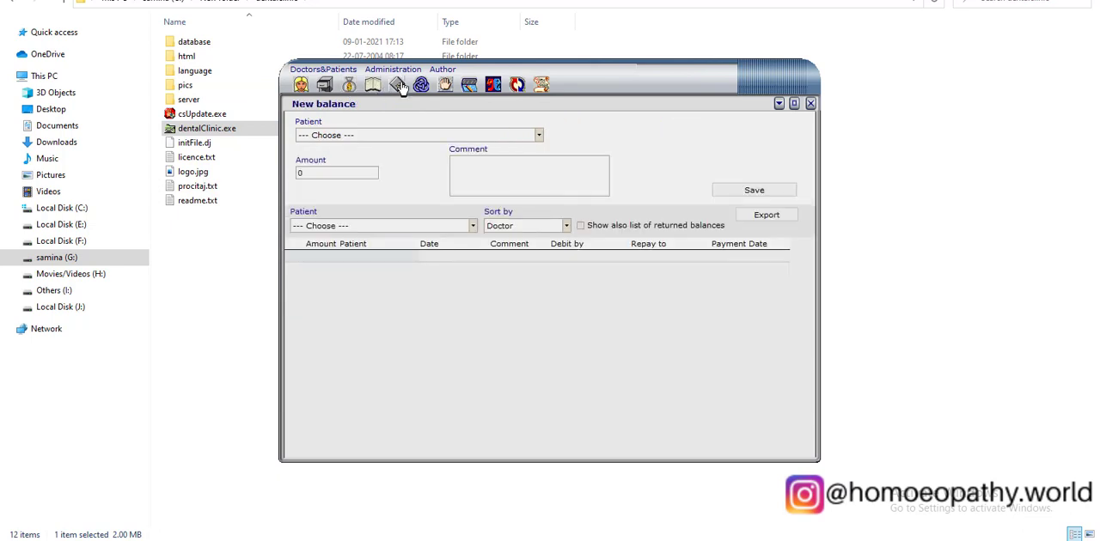
click(399, 86)
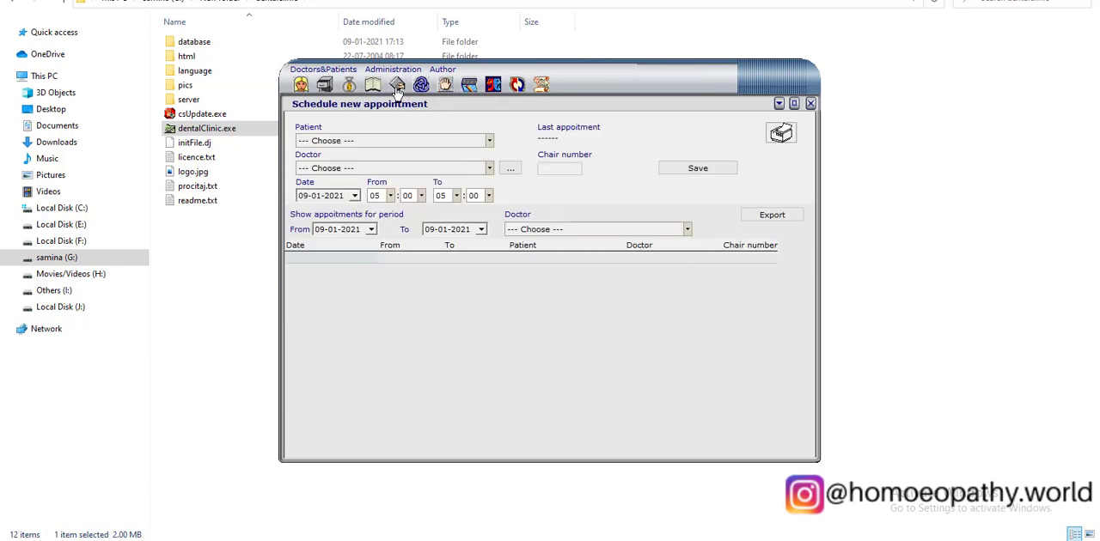
Look over the administration, author and doctors/patients commands, and revisit the balances and appointment scheduling pages.
click(398, 71)
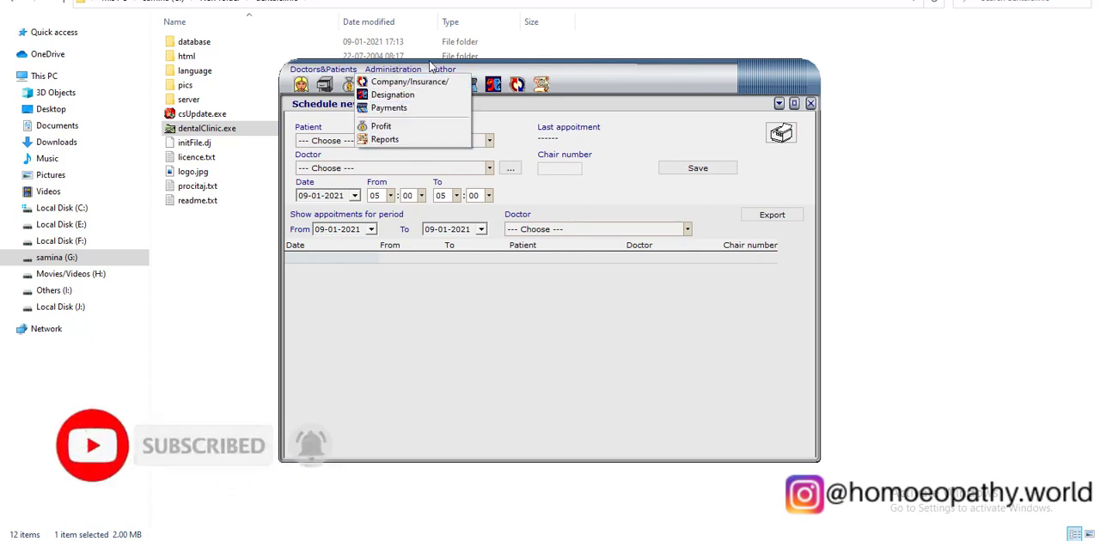
mouse_move(443, 71)
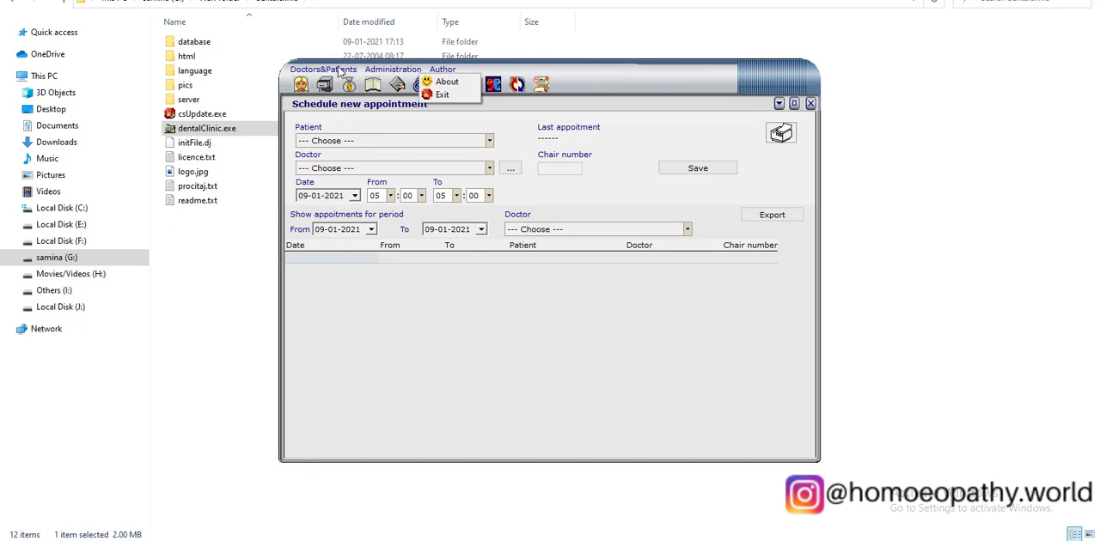
mouse_move(337, 69)
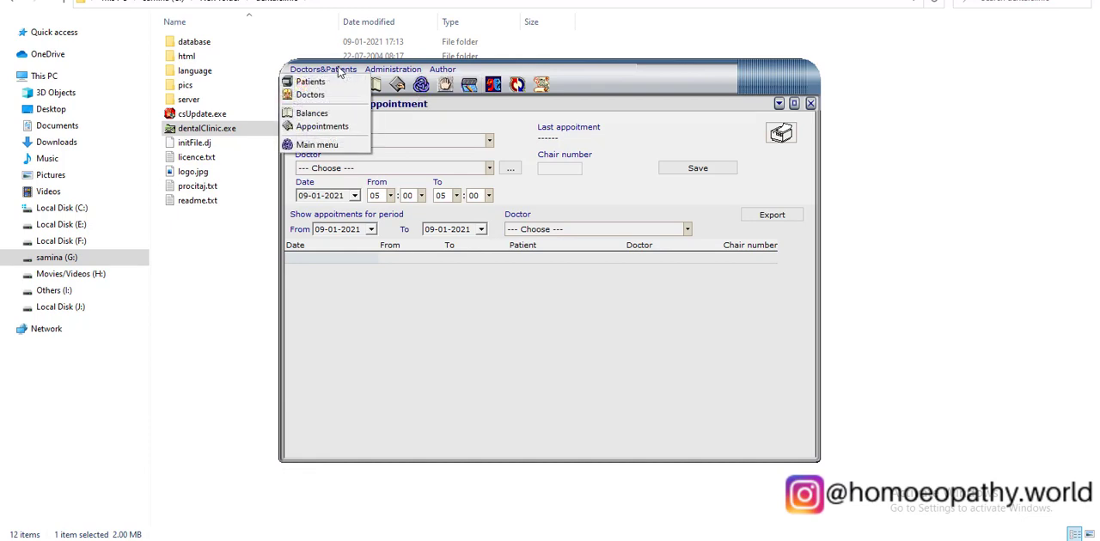
click(335, 115)
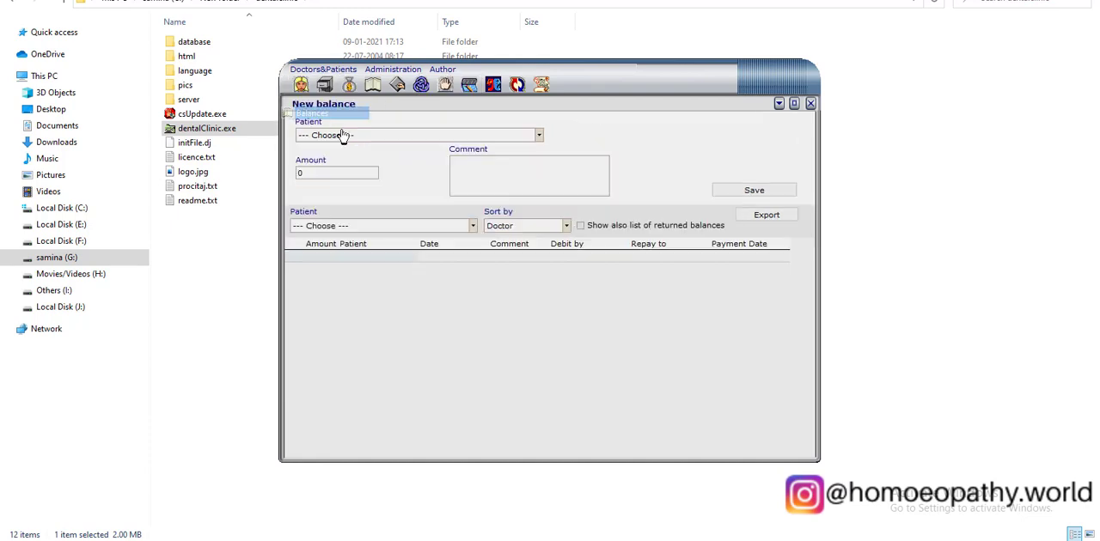
mouse_move(309, 74)
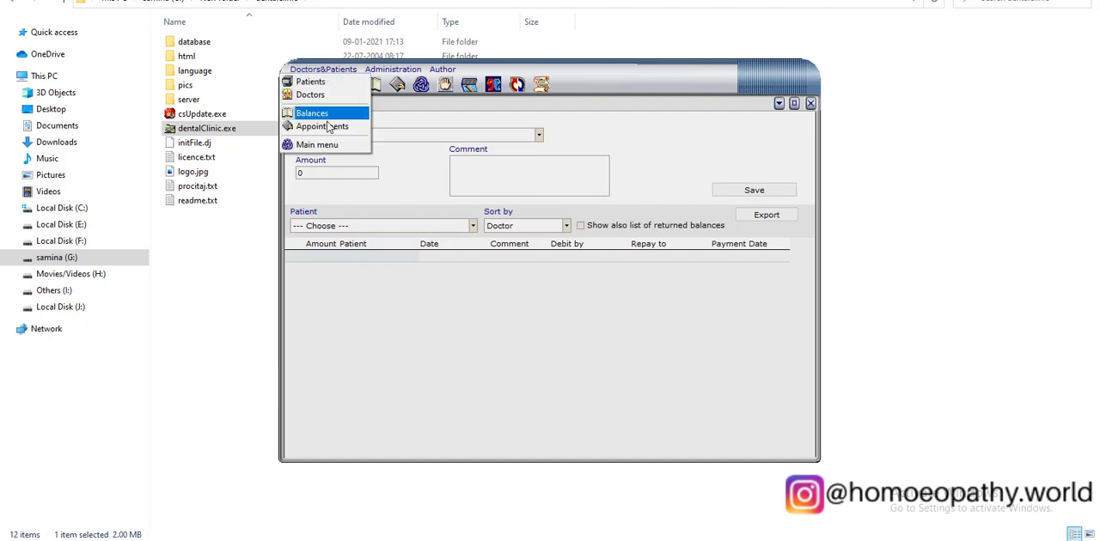
click(331, 122)
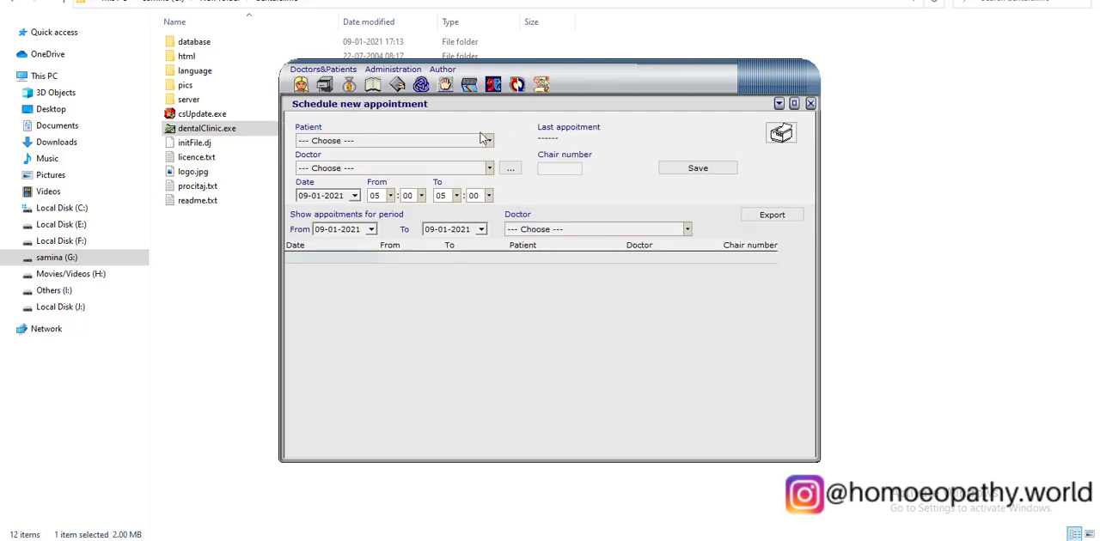